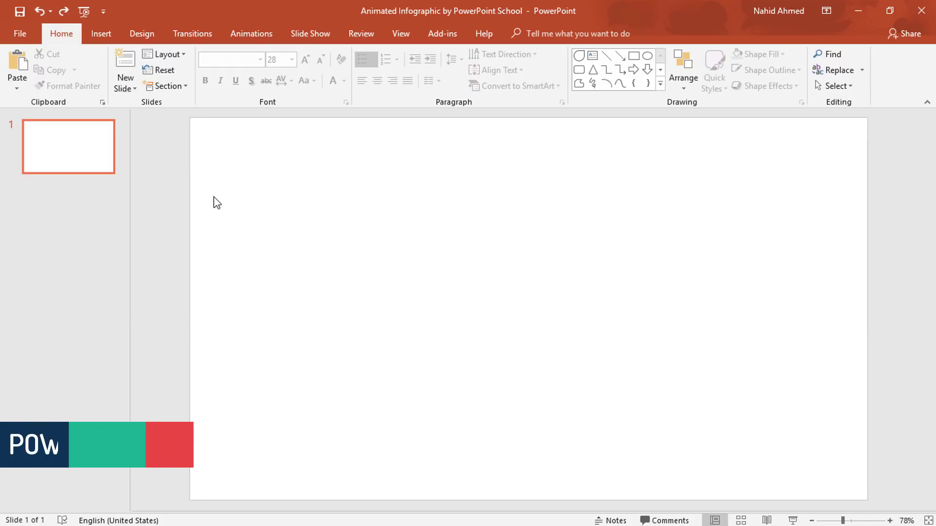
- Show the Design tab's theme, variant and background options
left_click(140, 30)
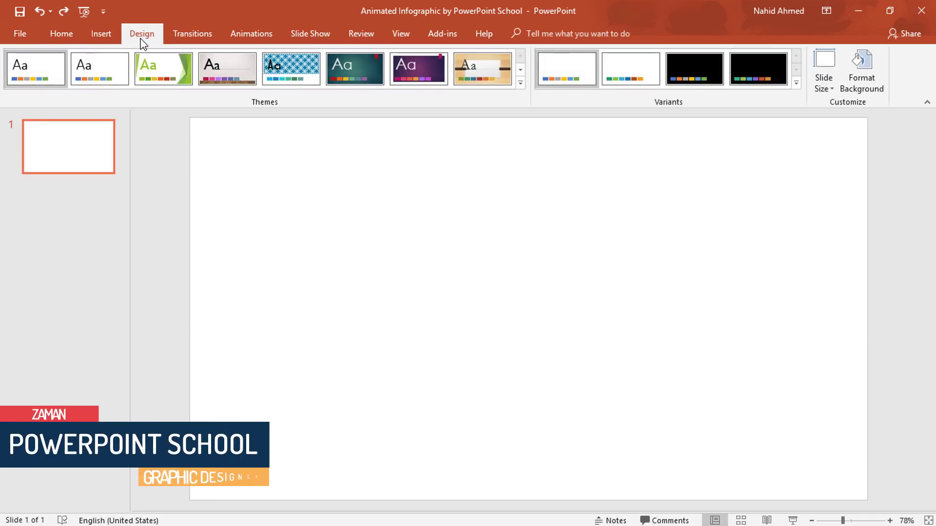
- Give the slide a solid Light Gray, Background 2 fill and close the Format Background pane
left_click(856, 78)
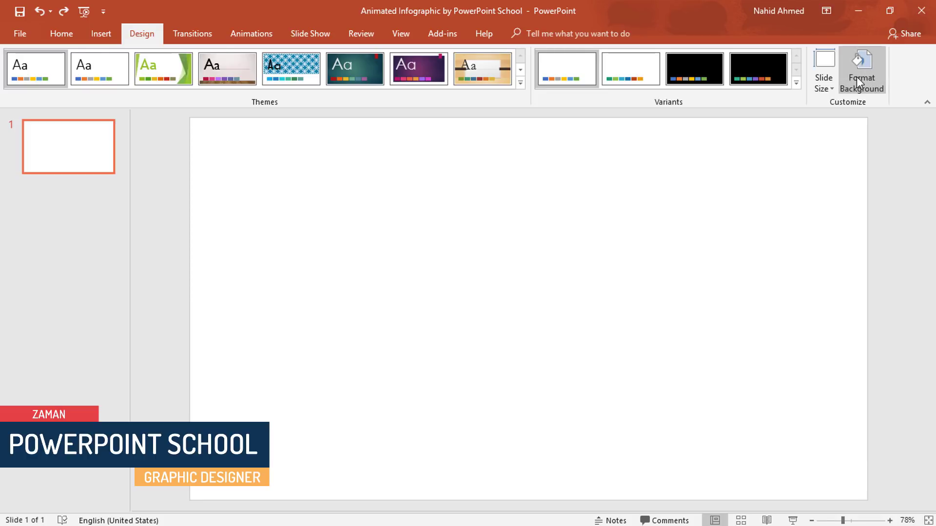
left_click(906, 291)
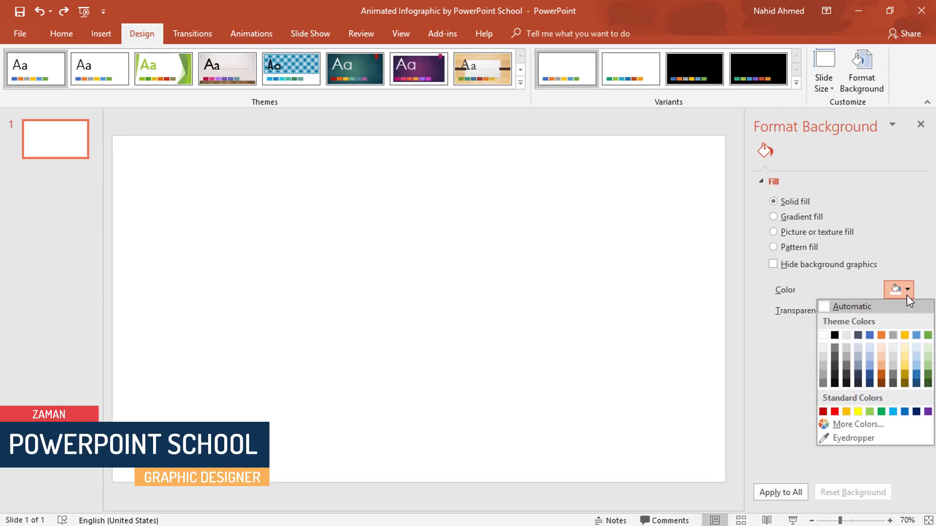
left_click(846, 336)
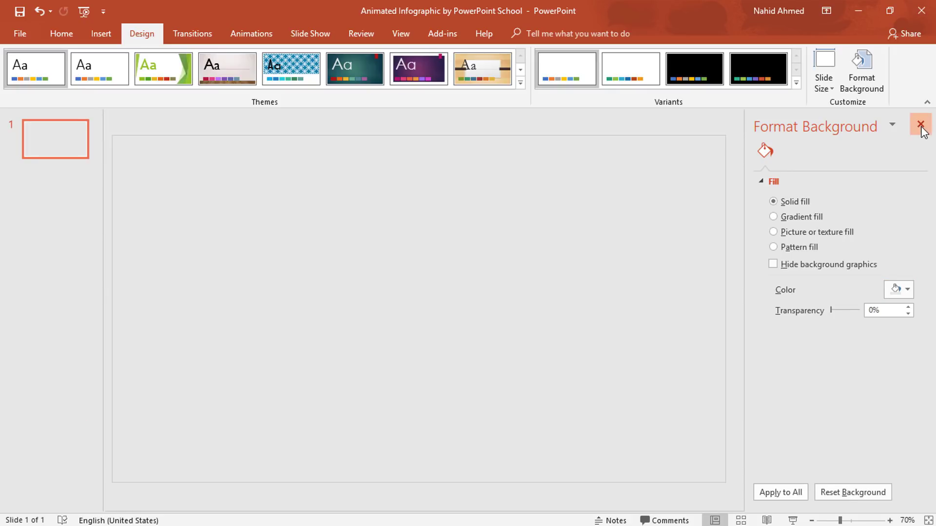
left_click(920, 124)
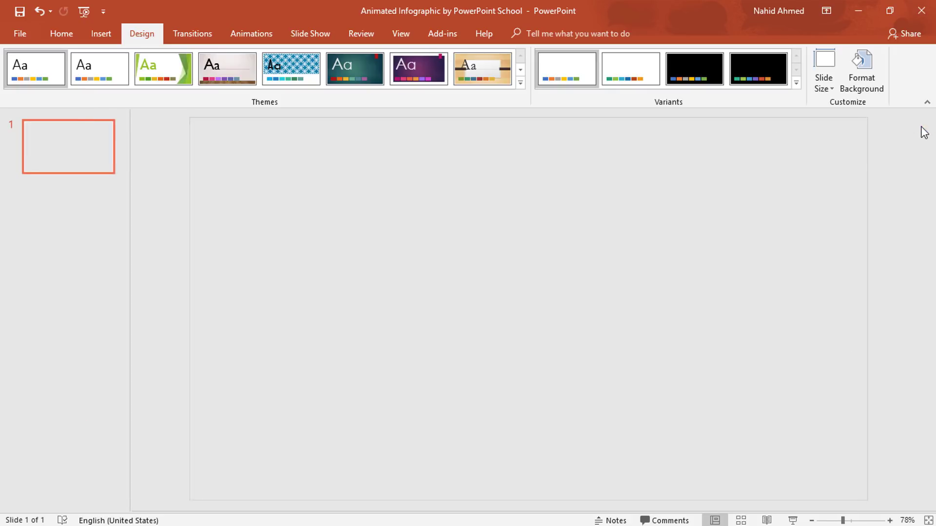
left_click(61, 34)
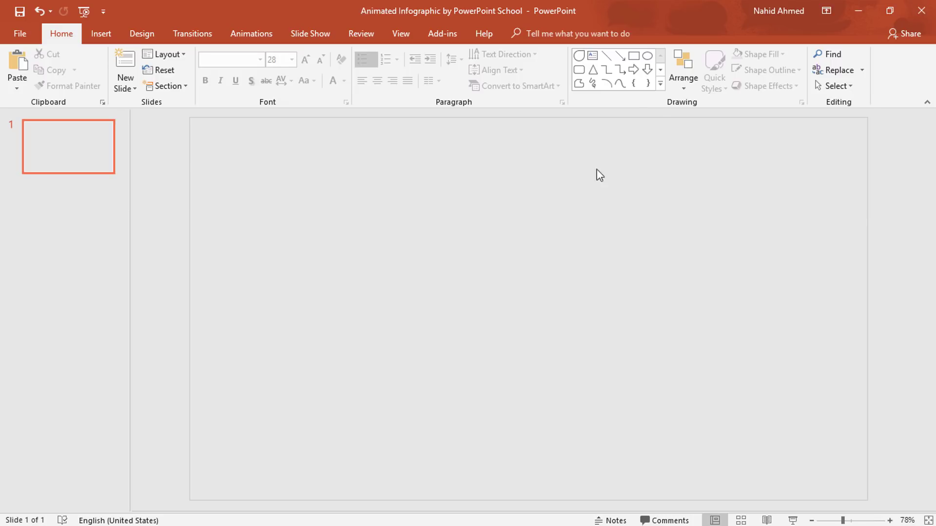
- Draw a blue circle near the slide centre and remove its outline
left_click(647, 56)
left_click_drag(523, 297, 624, 372)
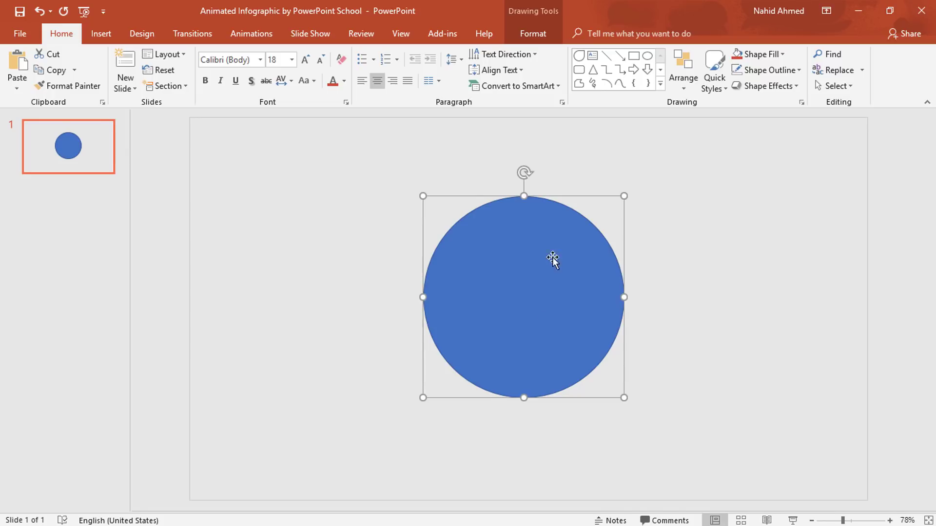
left_click(531, 34)
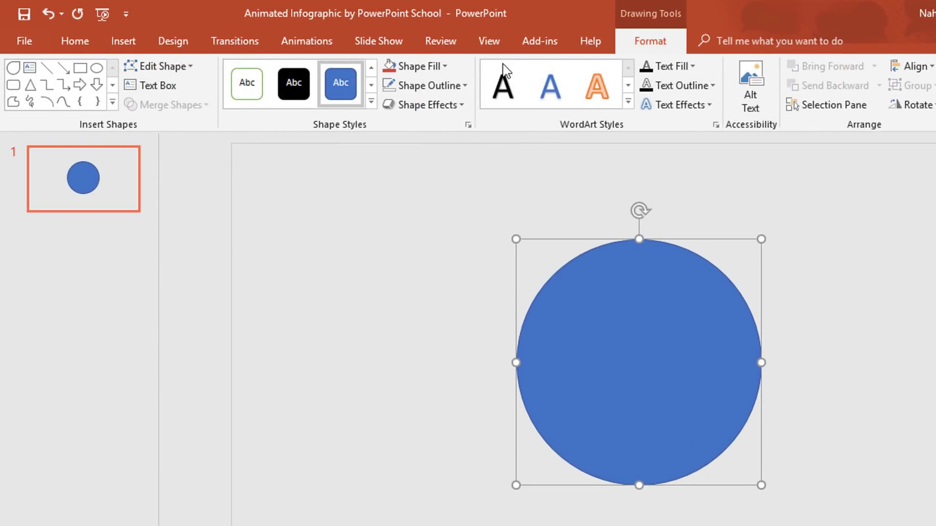
left_click(463, 86)
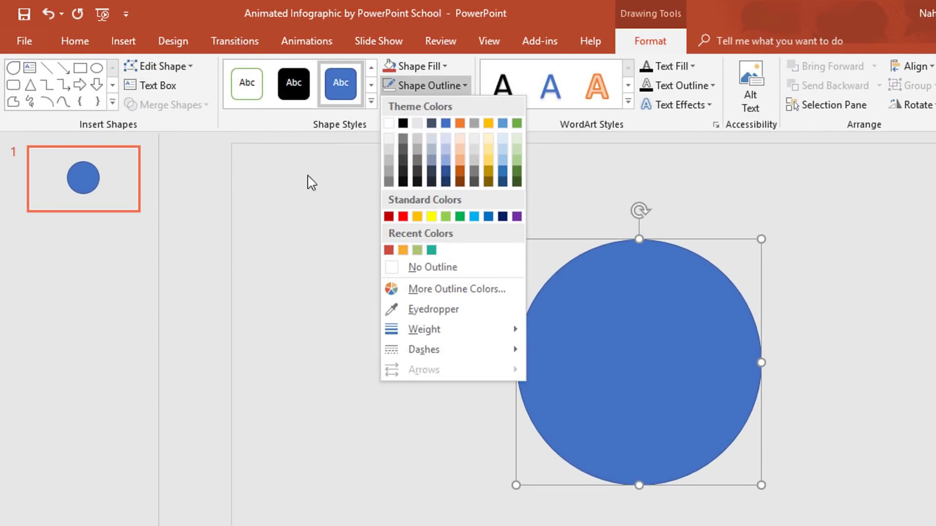
left_click(399, 276)
- Align the circle to the slide's centre and middle, then deselect it
left_click(920, 67)
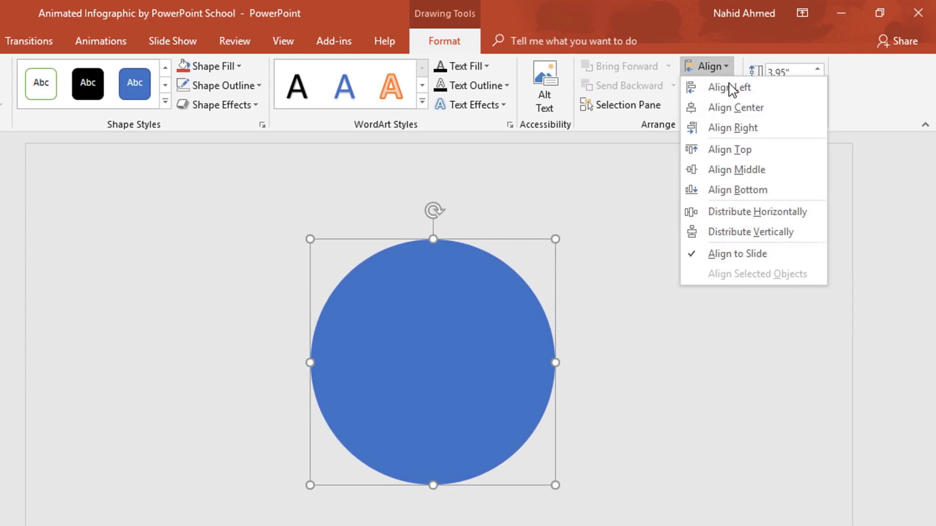
left_click(736, 108)
left_click(724, 70)
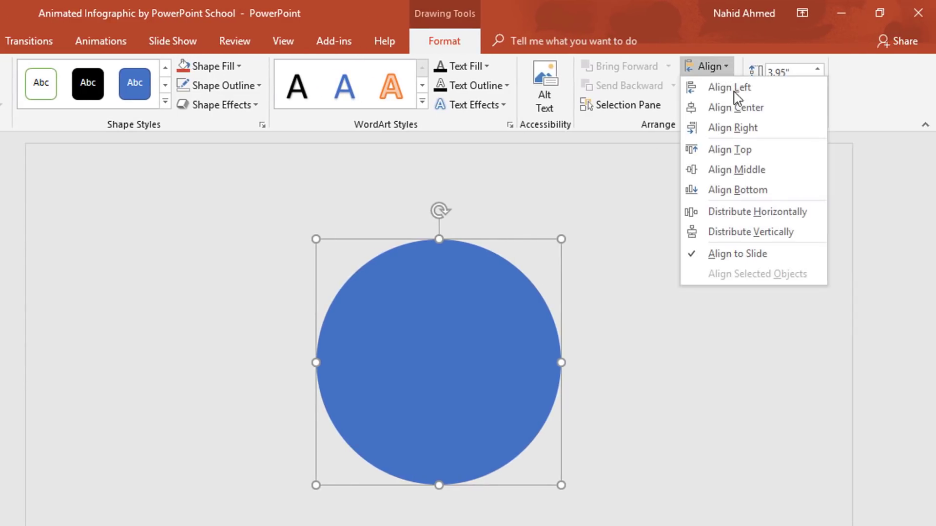
left_click(768, 170)
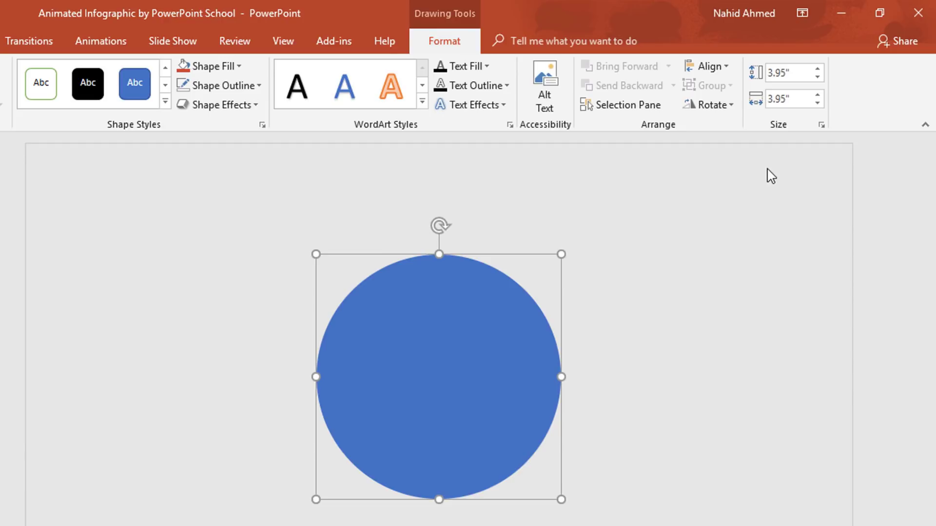
left_click(670, 202)
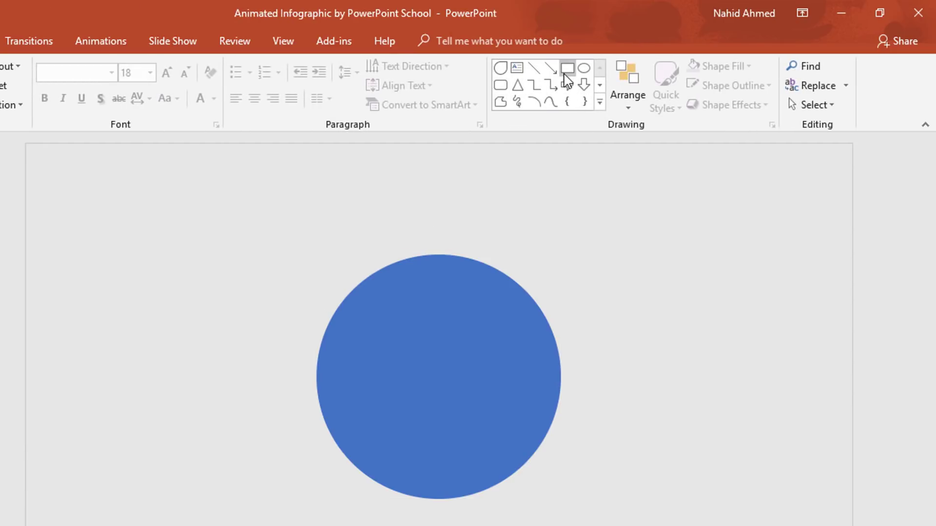
- Draw a tall thin outline-free bar across the circle, centred and middled on the slide
left_click(565, 70)
left_click_drag(428, 219, 439, 453)
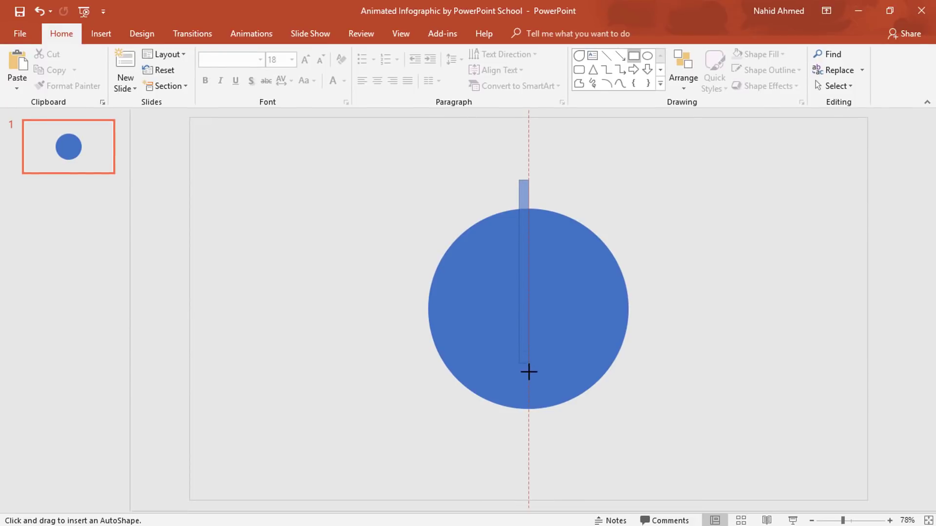
left_click_drag(528, 372, 523, 437)
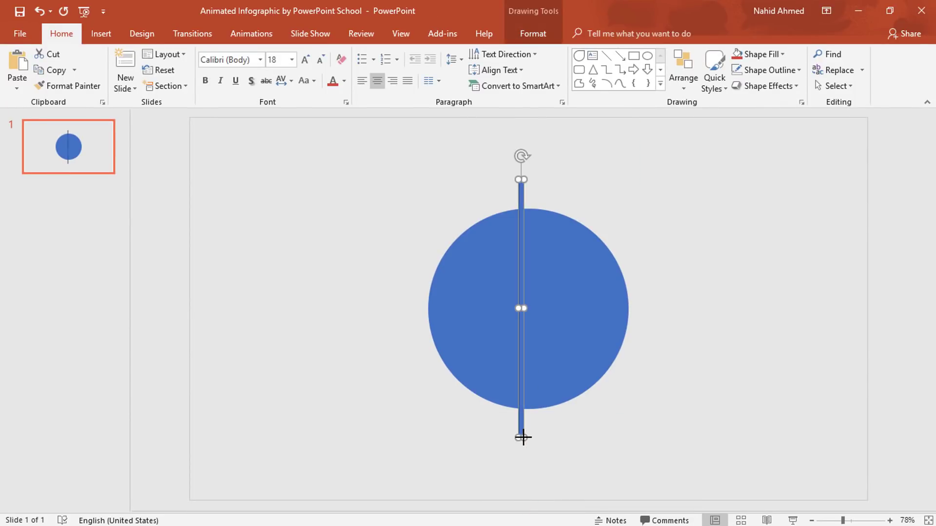
left_click(533, 33)
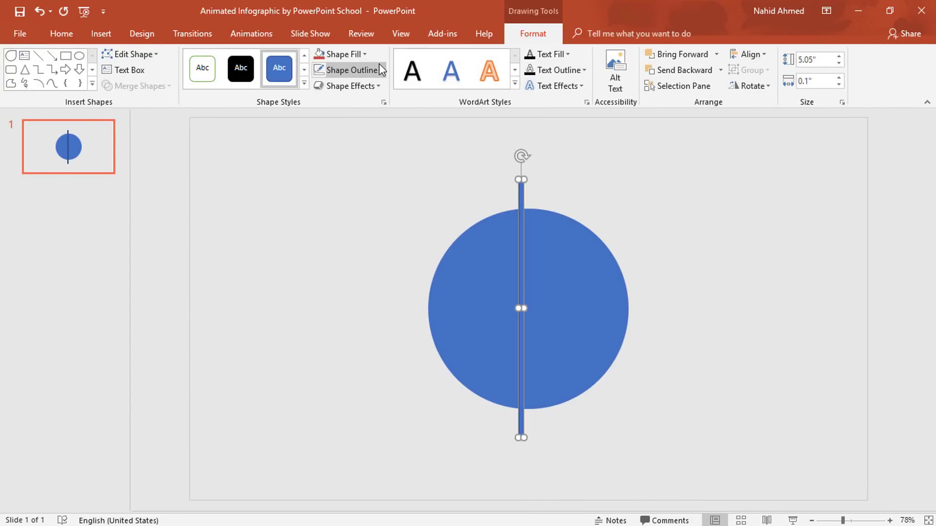
left_click(372, 68)
left_click(320, 219)
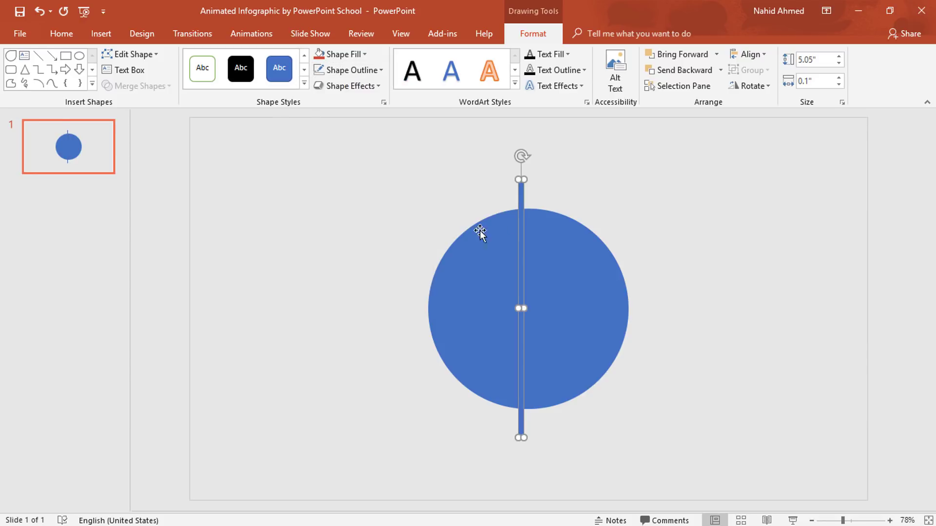
left_click(762, 56)
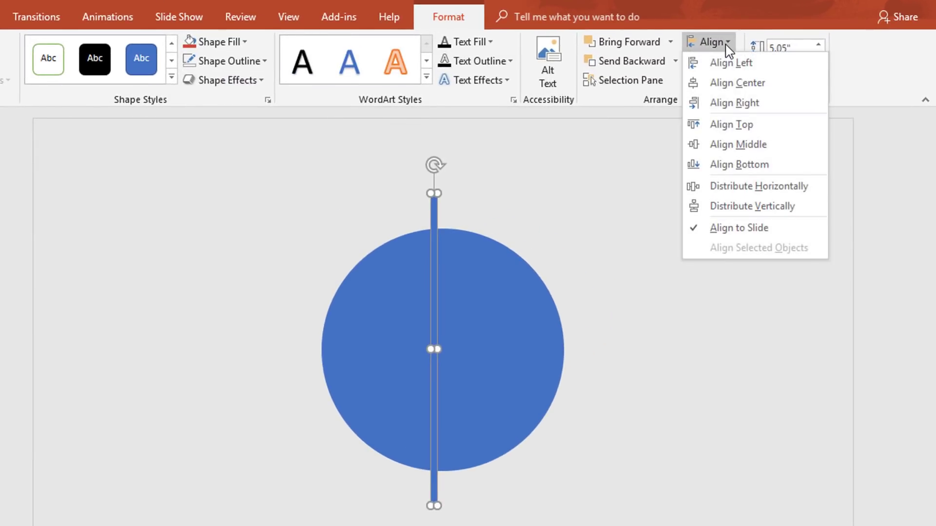
left_click(738, 83)
left_click(726, 44)
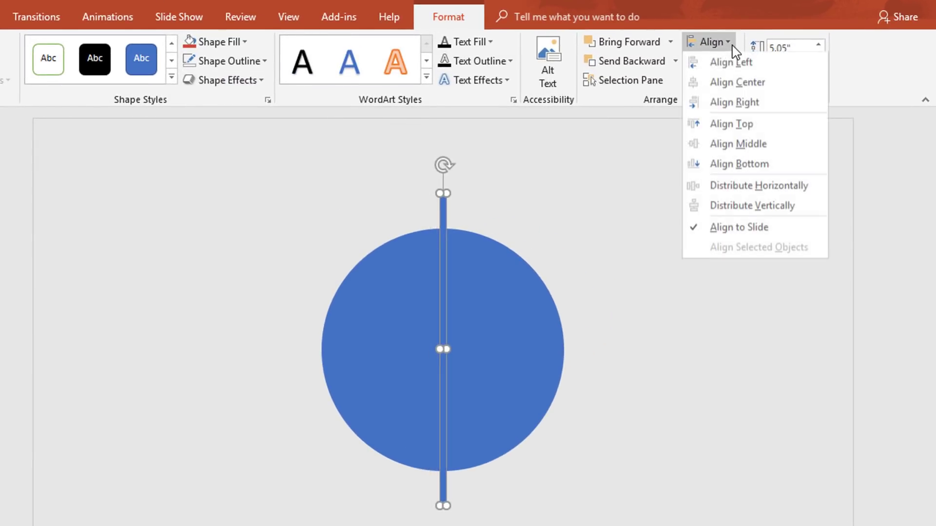
left_click(748, 145)
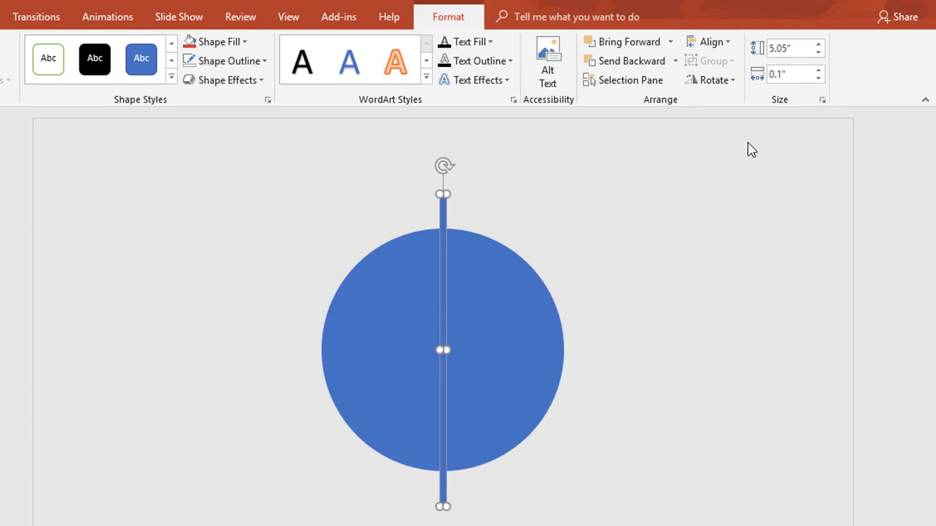
- Duplicate the bar, rotate the copy 90° left, centre it, and select both bars
key("ctrl+d")
left_click(715, 80)
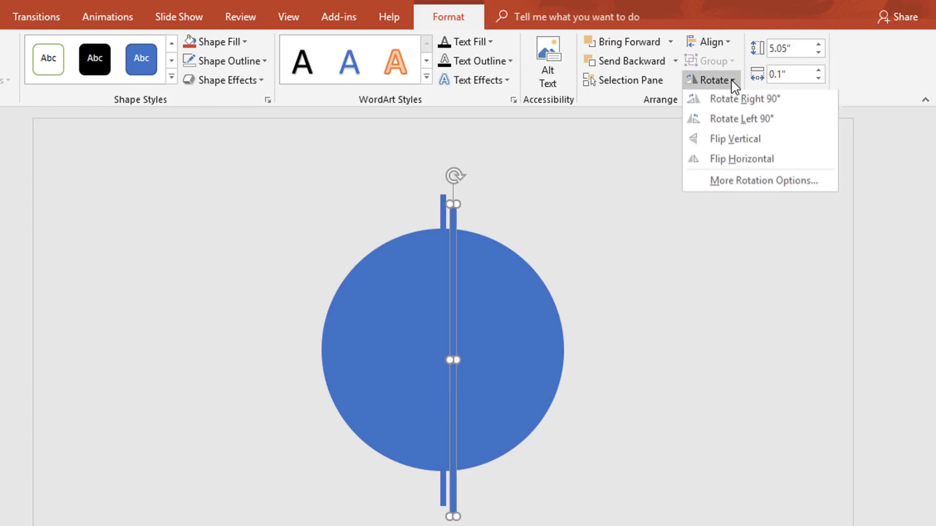
left_click(756, 124)
left_click(721, 43)
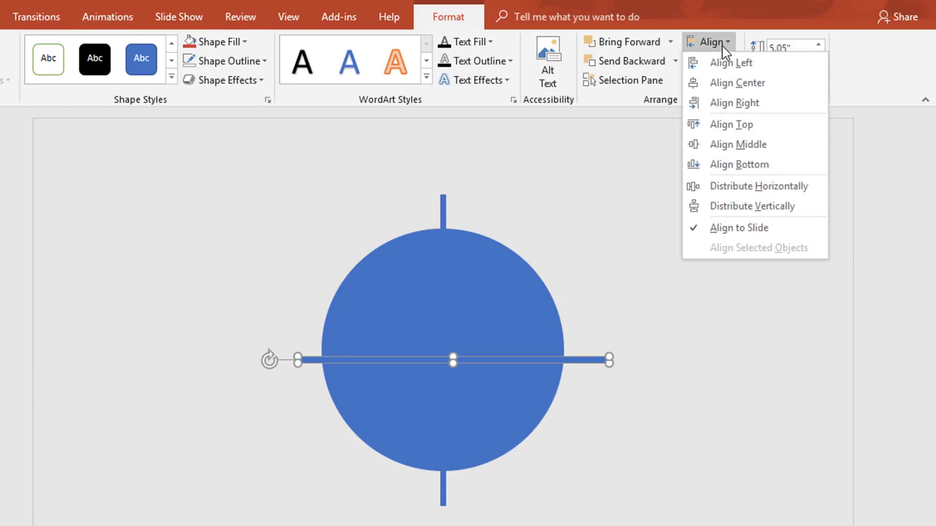
left_click(745, 85)
left_click(725, 42)
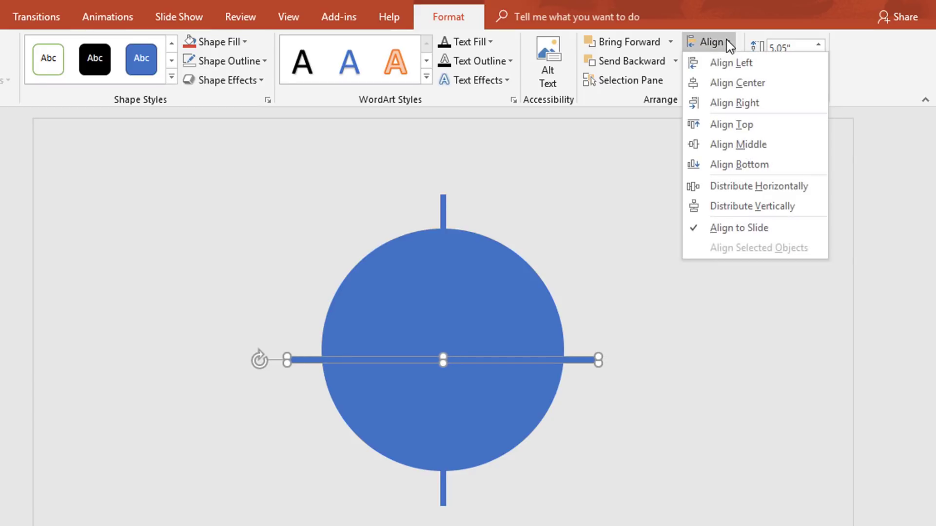
left_click(766, 145)
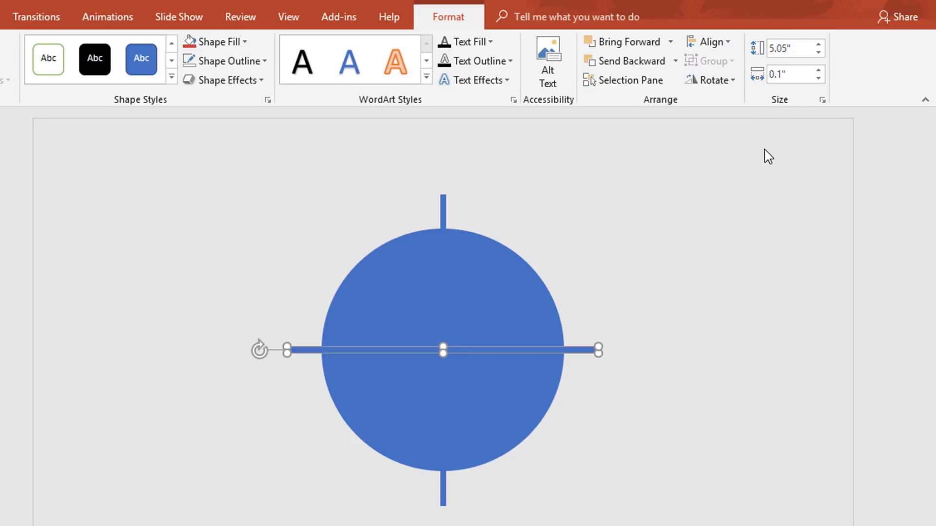
left_click(443, 203, "shift")
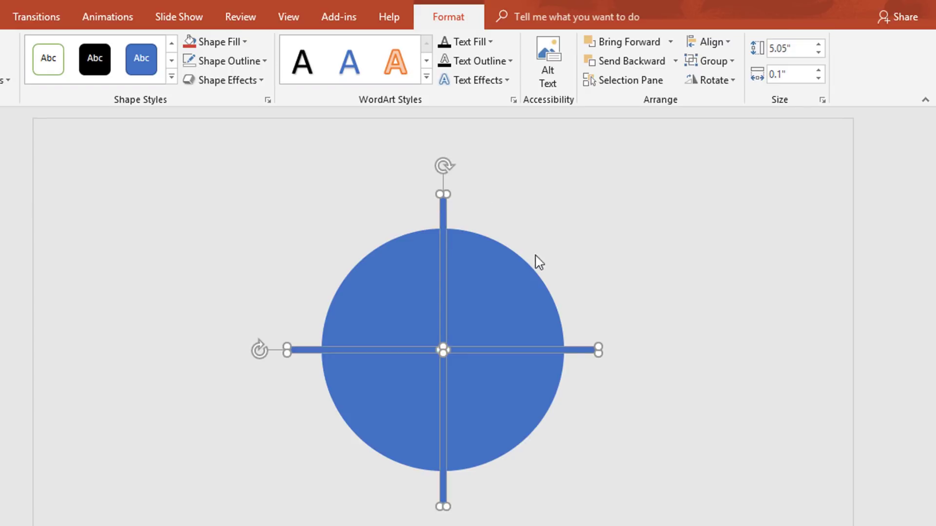
- Merge the two bars into one cross, then Fragment the circle with it
left_click(21, 80)
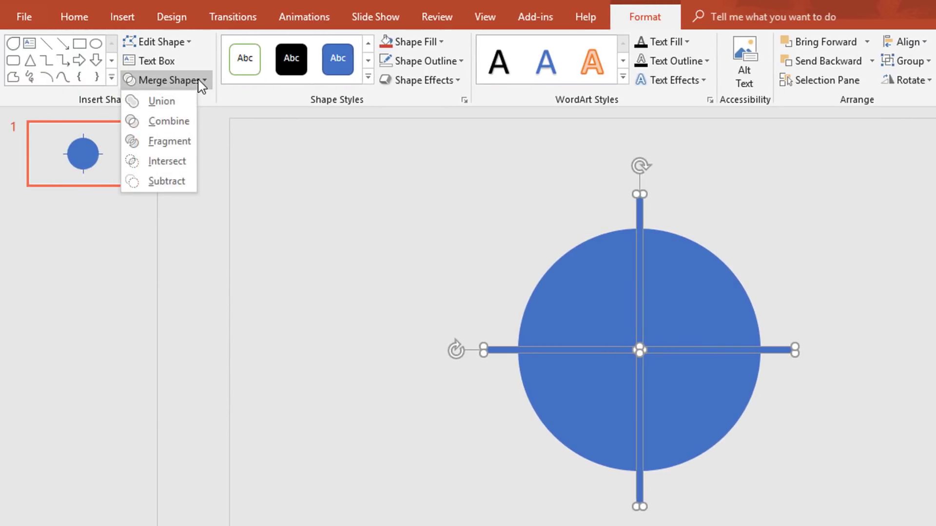
left_click(183, 107)
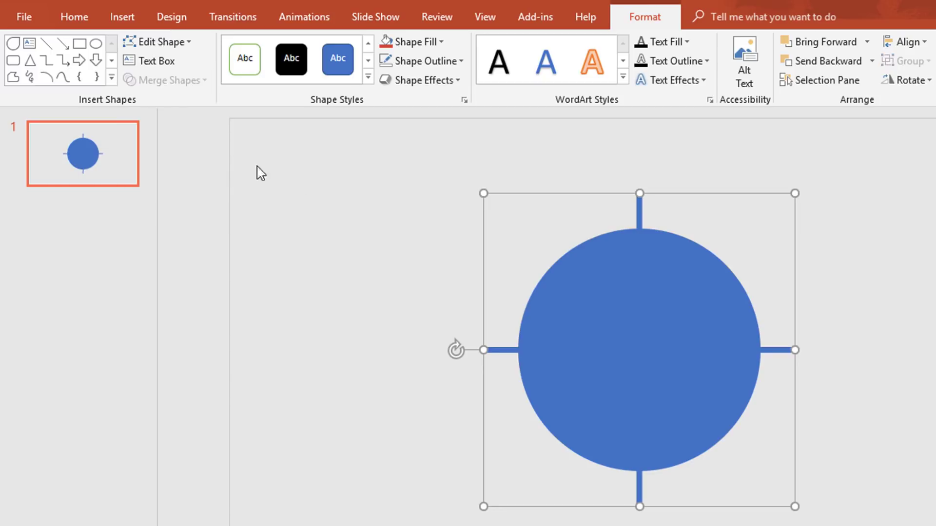
left_click(458, 263)
left_click(555, 282)
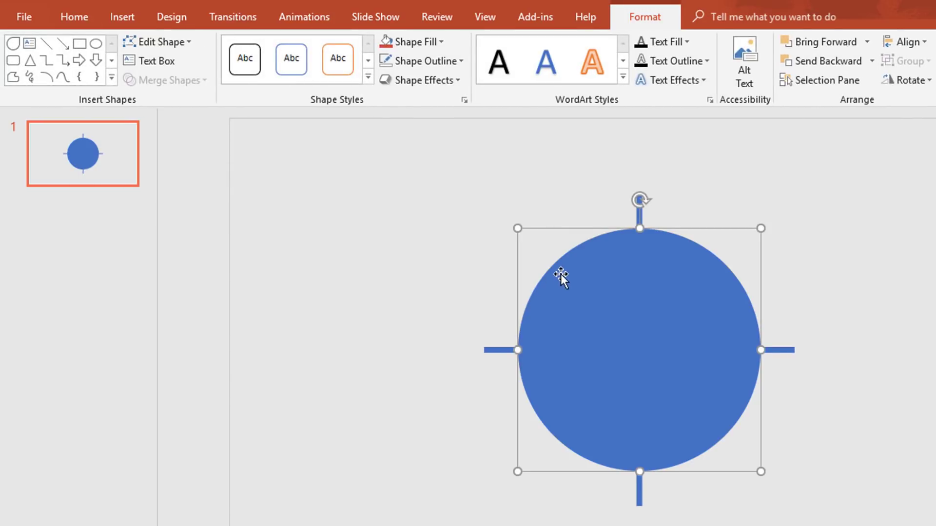
left_click(495, 349, "shift")
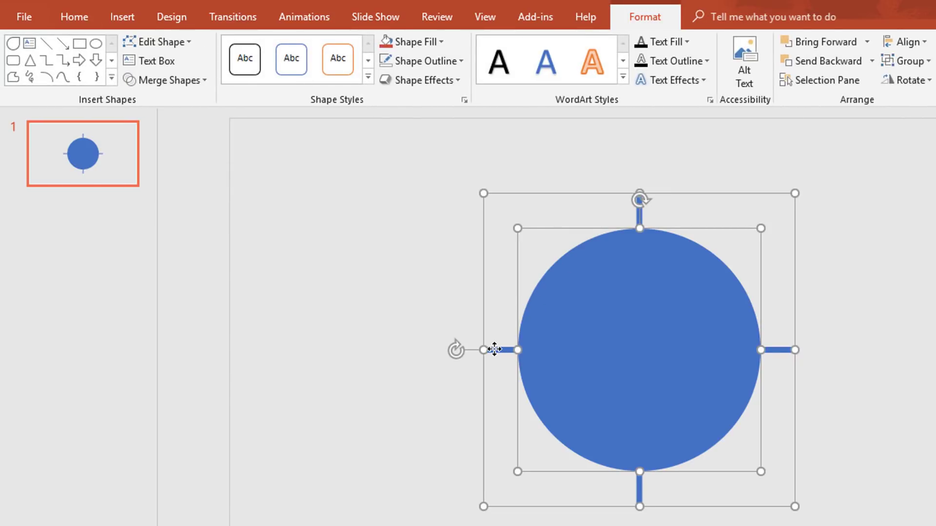
left_click(195, 87)
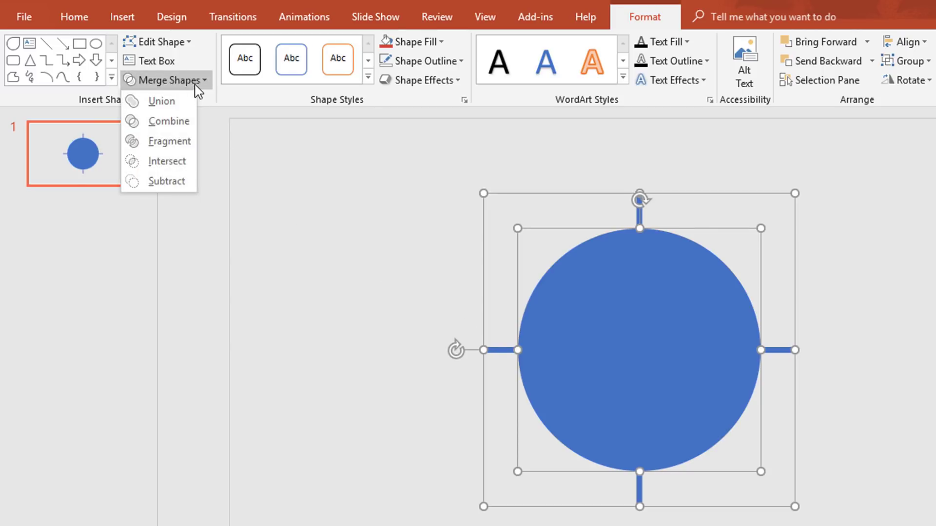
left_click(190, 151)
left_click(505, 251)
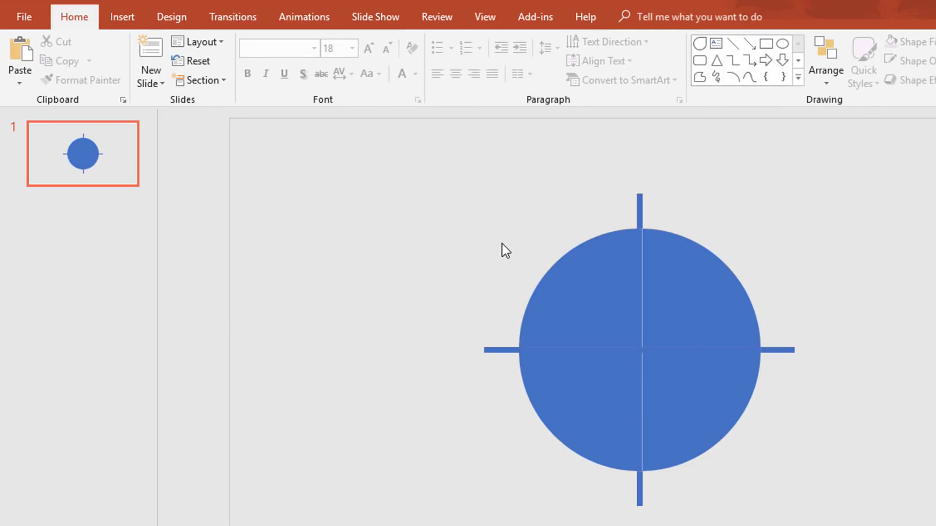
- Delete the inner cross piece and the four outer stubs left over
left_click(637, 290)
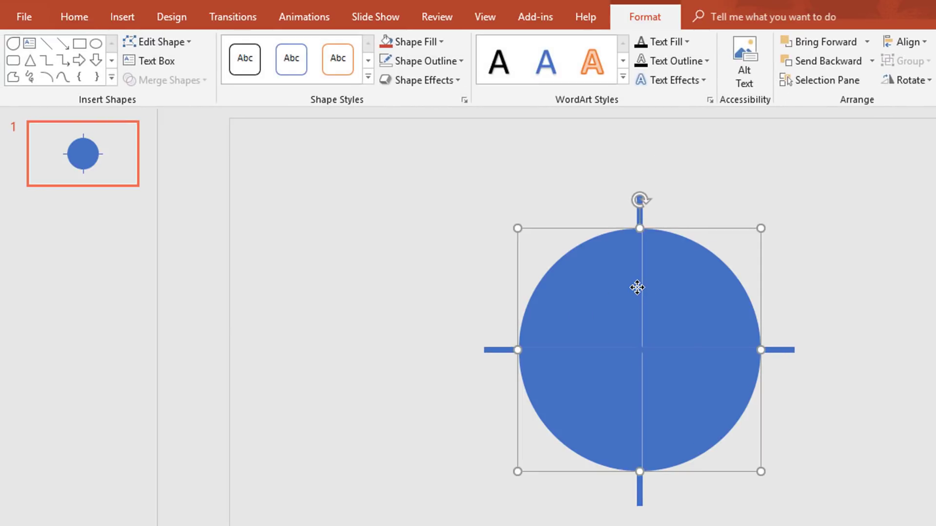
key("Delete")
left_click(507, 349)
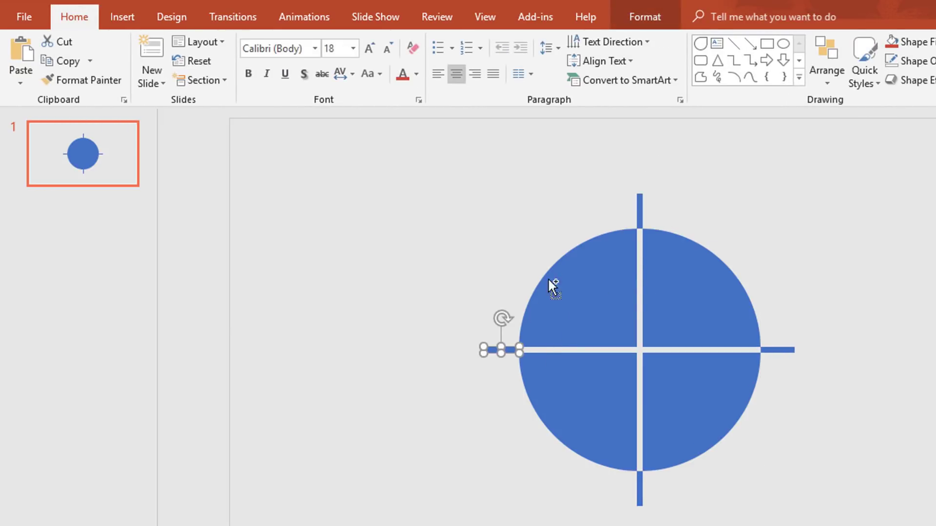
left_click(639, 210, "shift")
left_click(767, 351, "shift")
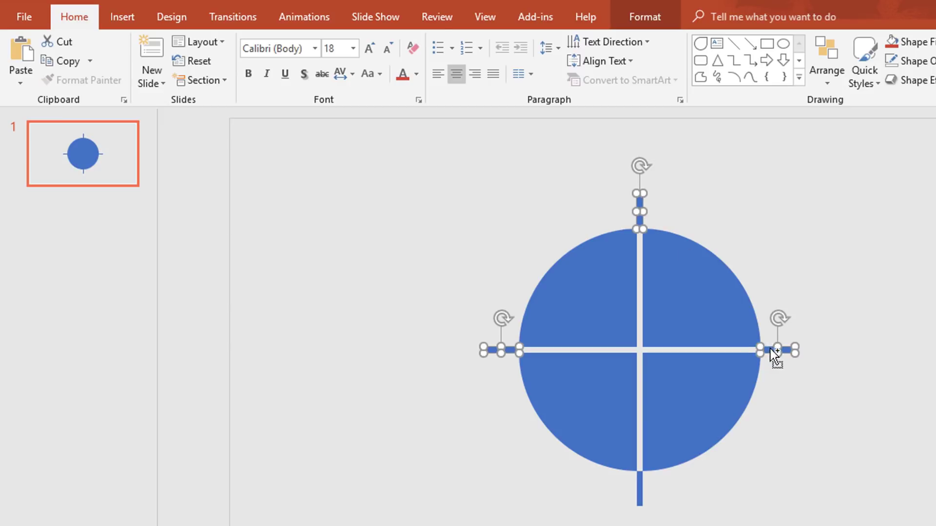
left_click(640, 490, "shift")
key("Delete")
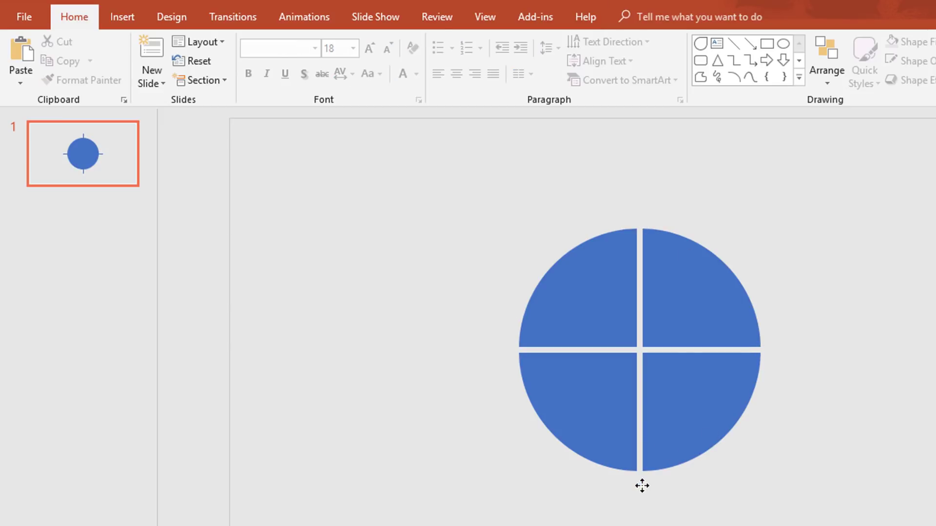
- Fill the top-left quarter teal and the top-right quarter green
left_click(609, 284)
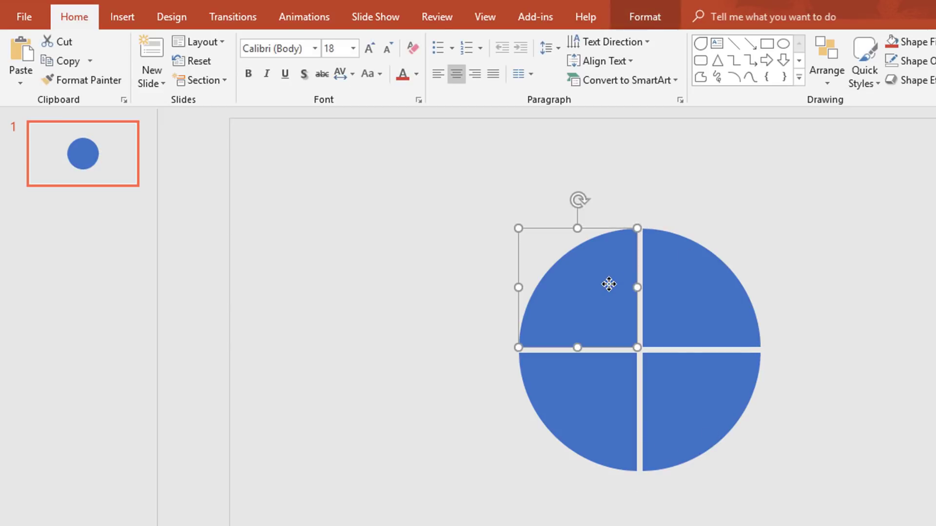
left_click(644, 20)
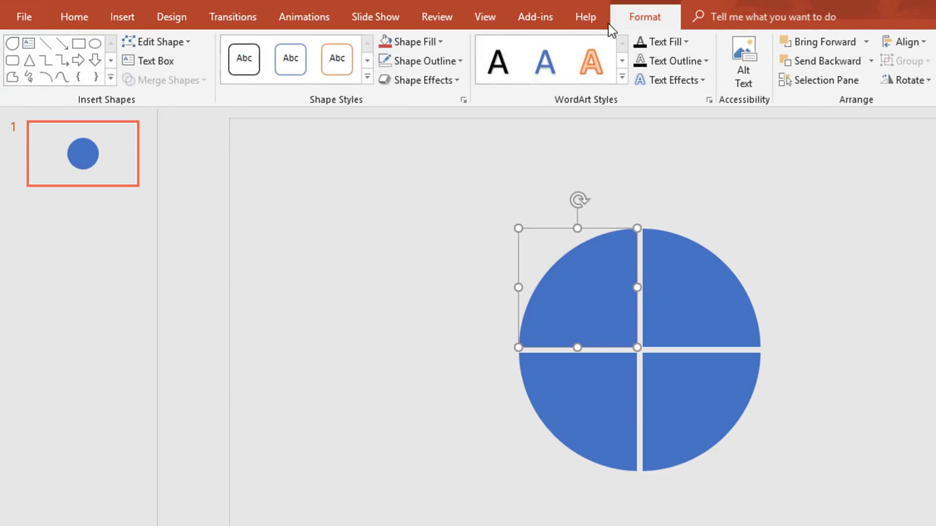
left_click(438, 43)
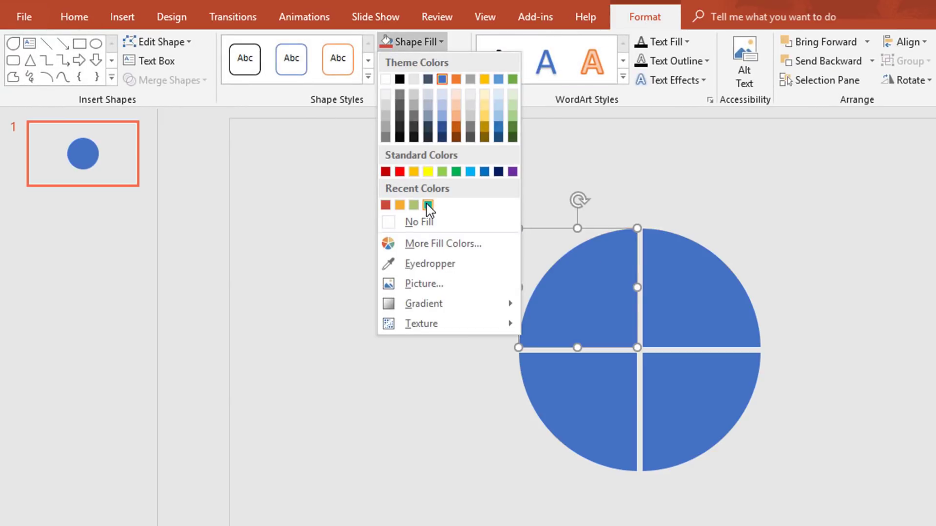
left_click(428, 205)
left_click(667, 293)
left_click(441, 42)
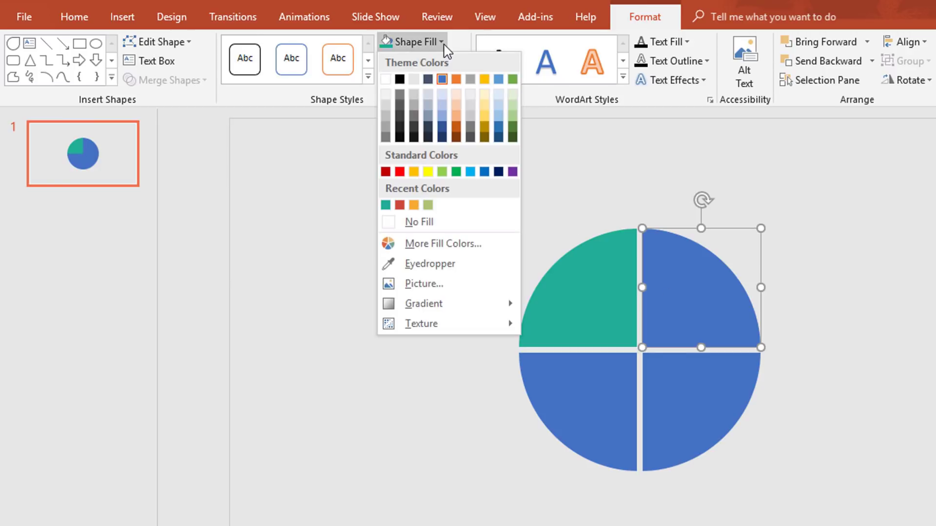
left_click(428, 204)
- Fill the bottom-left quarter orange and the bottom-right quarter red
left_click(546, 387)
left_click(441, 43)
left_click(428, 204)
left_click(648, 360)
left_click(434, 43)
left_click(428, 204)
left_click(697, 163)
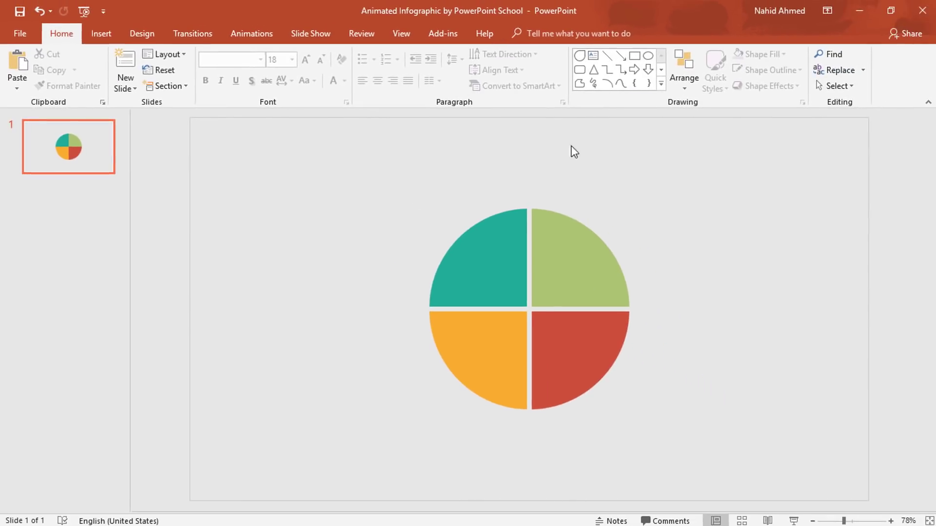
- Add a RESEARCH text box on the teal quarter in bold white centred Tw Cen MT 24
left_click(593, 57)
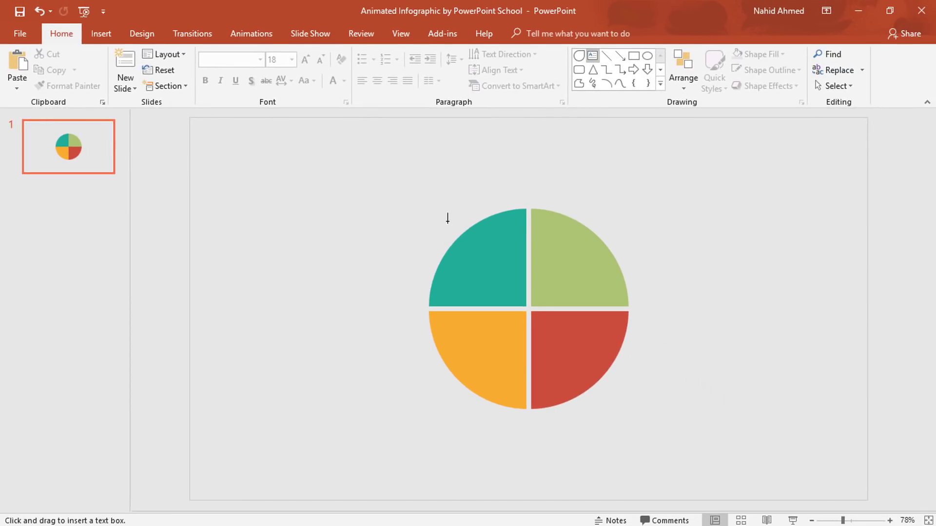
mouse_move(420, 243)
left_mouse_down()
mouse_move(518, 280)
mouse_move(525, 273)
left_mouse_up()
type("R")
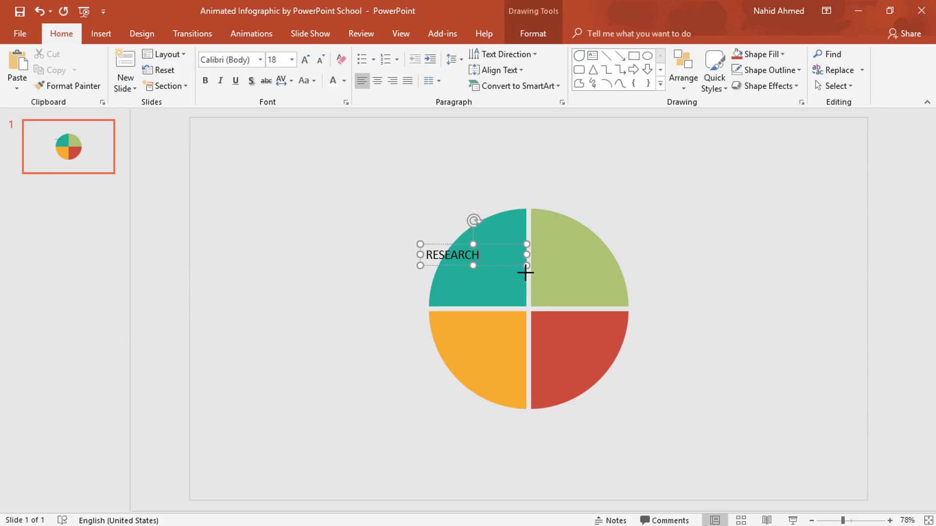
type("ESEARCH")
key("ctrl+a")
left_click(246, 60)
type("Tw")
key("Return")
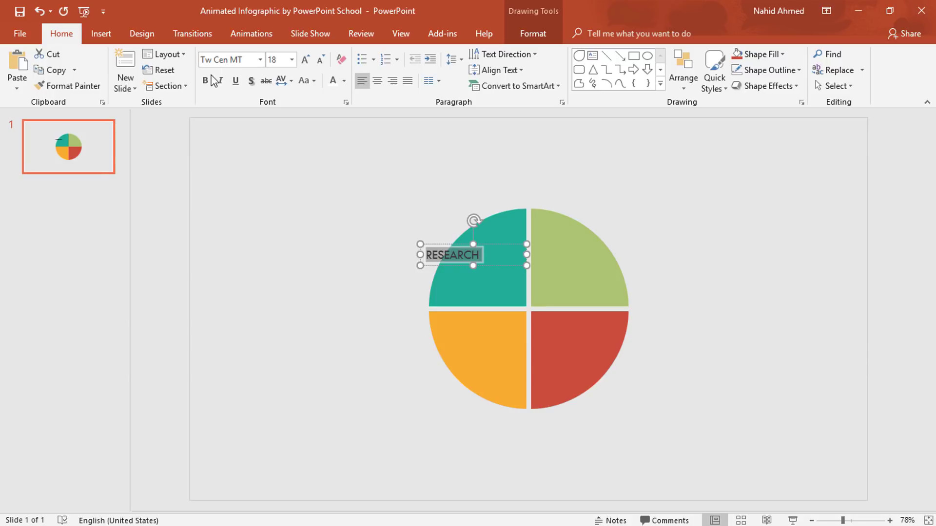
left_click(205, 80)
left_click(306, 60)
left_click(305, 60)
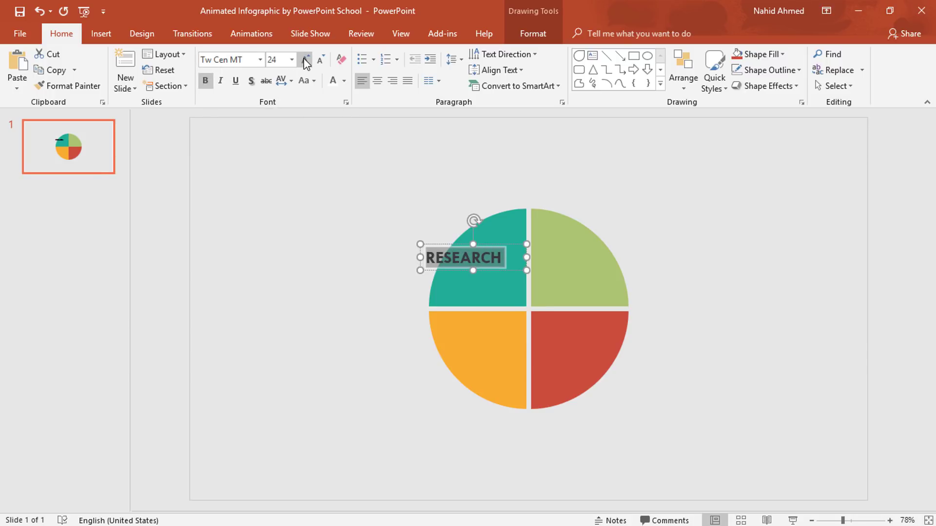
left_click(343, 81)
left_click(332, 112)
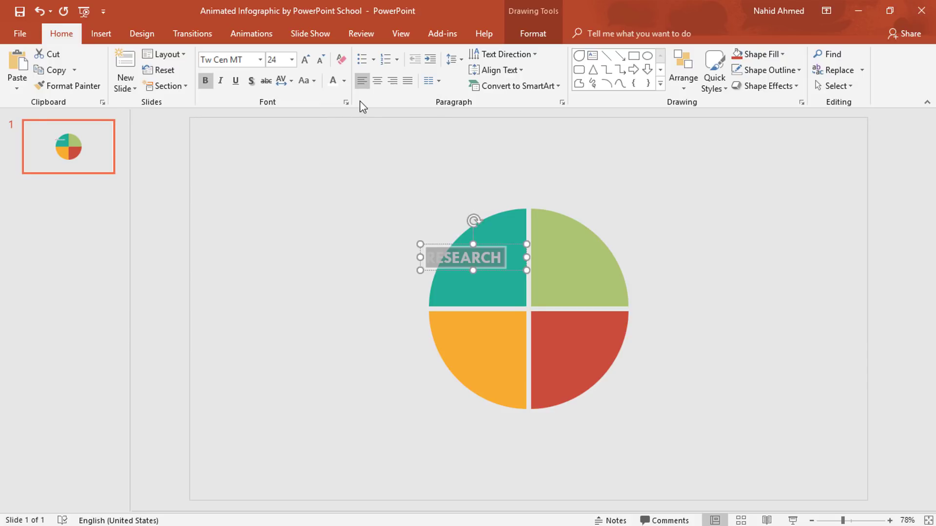
left_click(378, 81)
key("Escape")
key("Escape")
- Copy the RESEARCH label into the orange, green and red quarters
left_click_drag(496, 272, 527, 354)
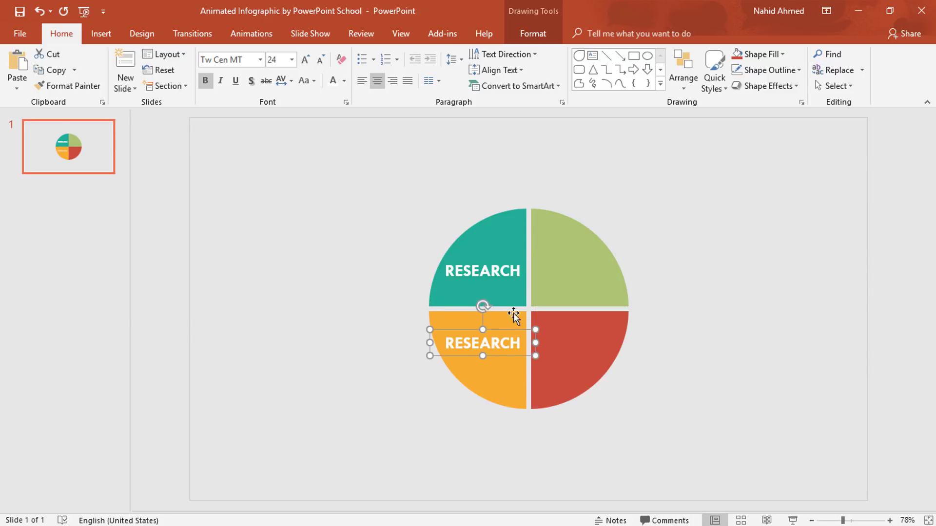
left_click(498, 279, "shift")
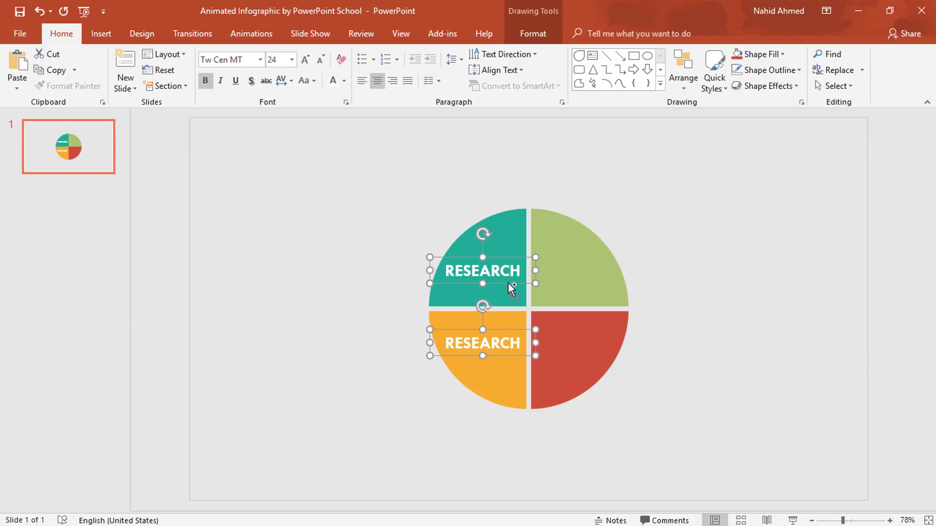
left_click_drag(505, 282, 597, 288)
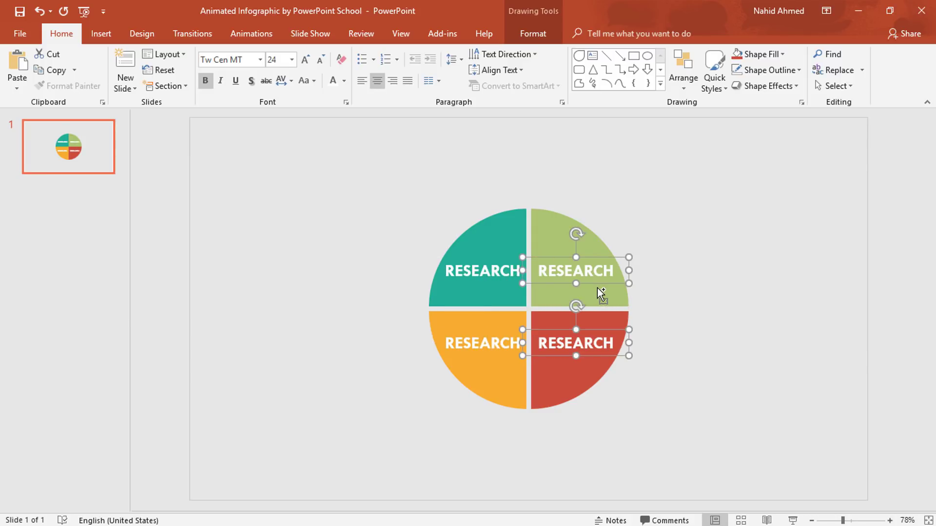
left_click(719, 310)
- Retype the copied labels as PLANNING, PROMOTE and PRICING
left_click(624, 273)
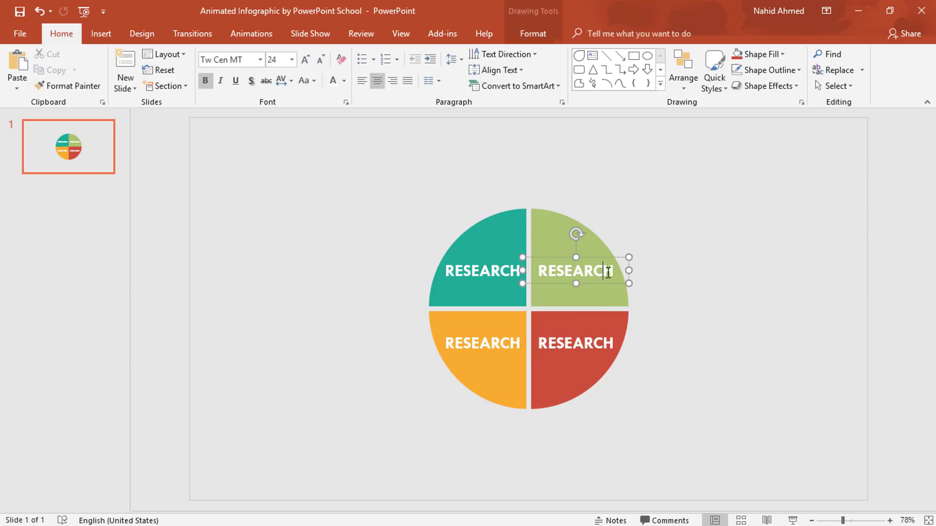
double_click(607, 272)
type("PLANNING")
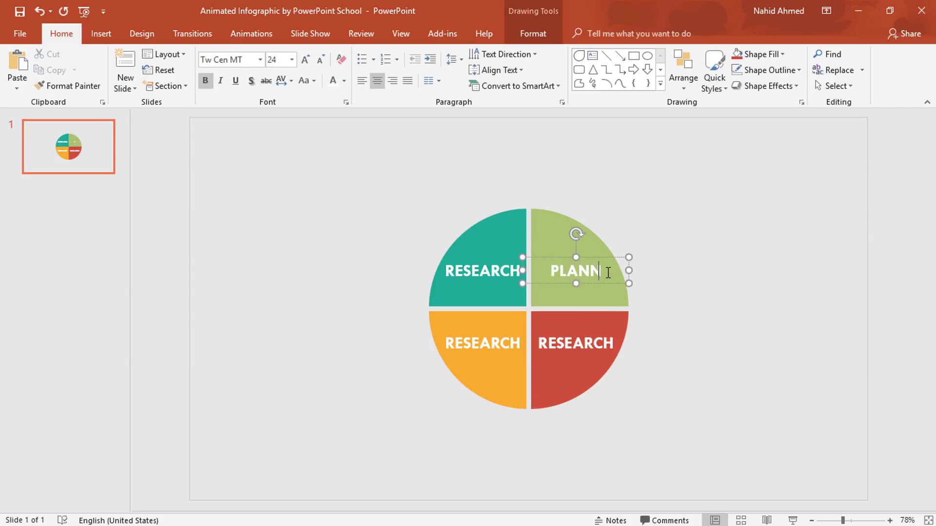
left_click(507, 339)
double_click(507, 337)
type("PROMOTE")
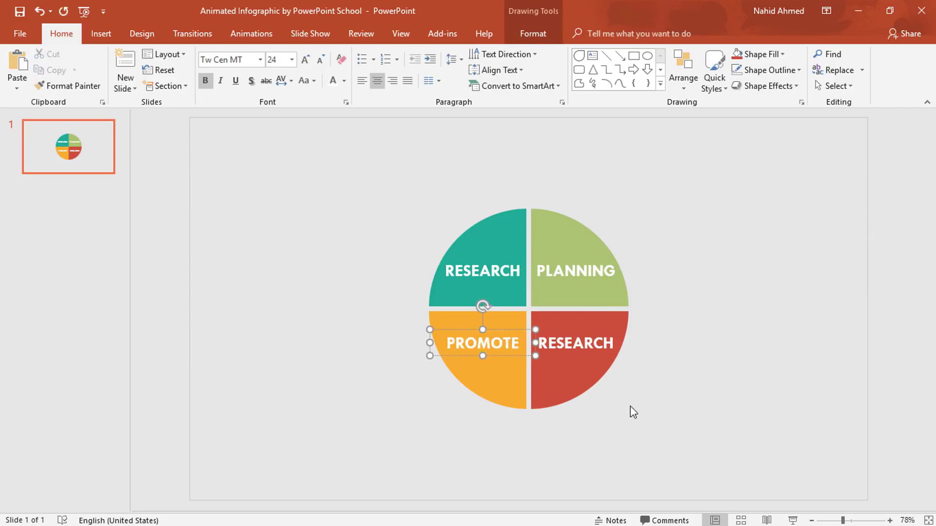
left_click(583, 352)
double_click(583, 350)
type("PRICING")
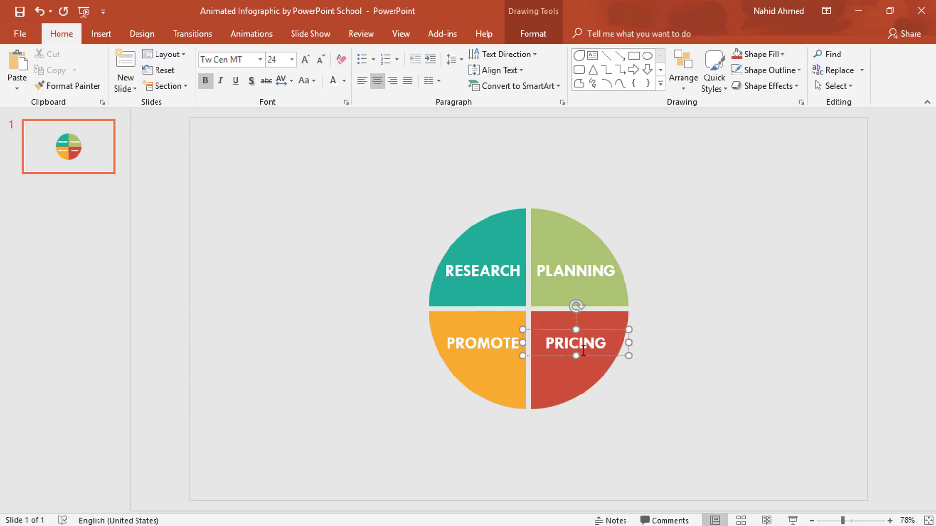
left_click(747, 354)
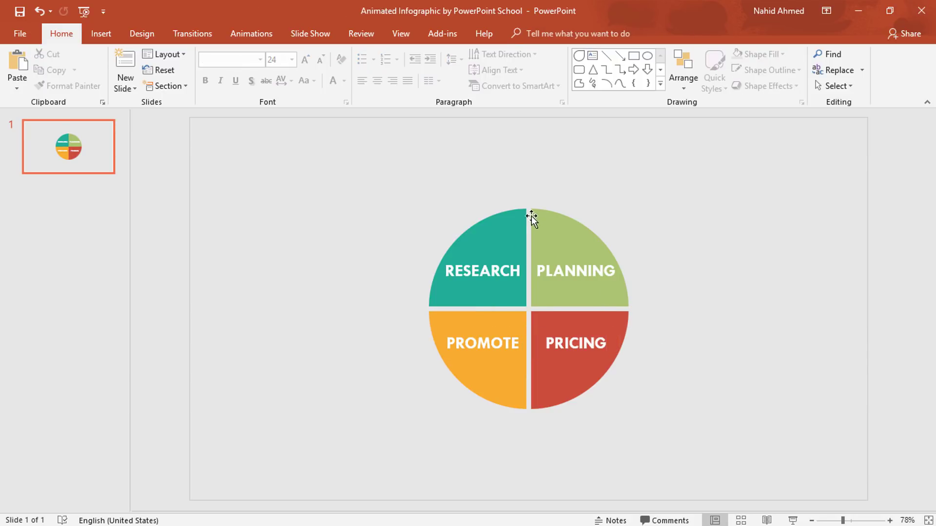
- Select each quarter together with its RESEARCH, PLANNING, PRICING and PROMOTE label in turn
left_click(515, 215)
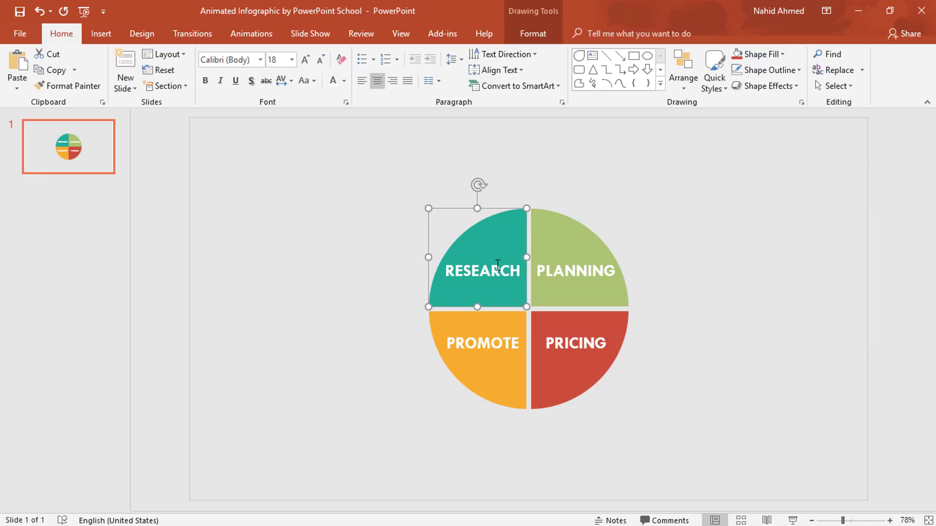
left_click(496, 236)
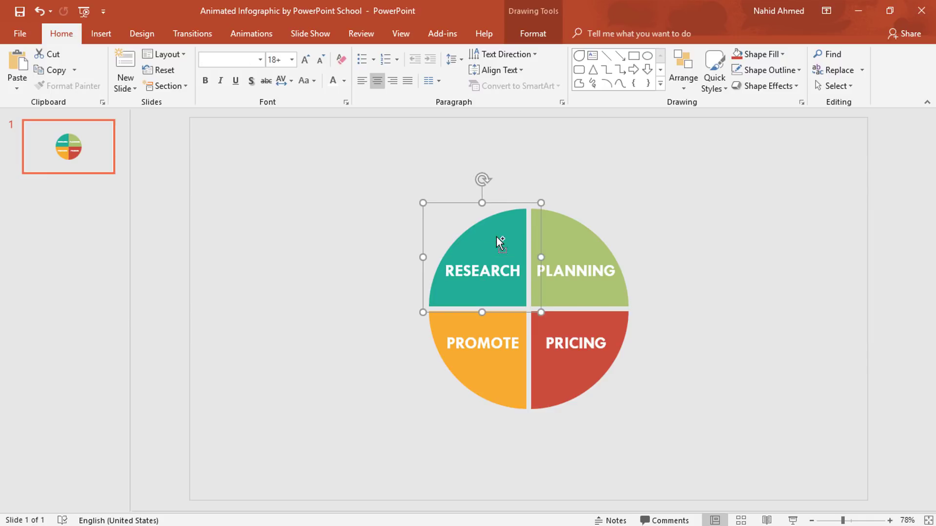
left_click(562, 218)
left_click(574, 268)
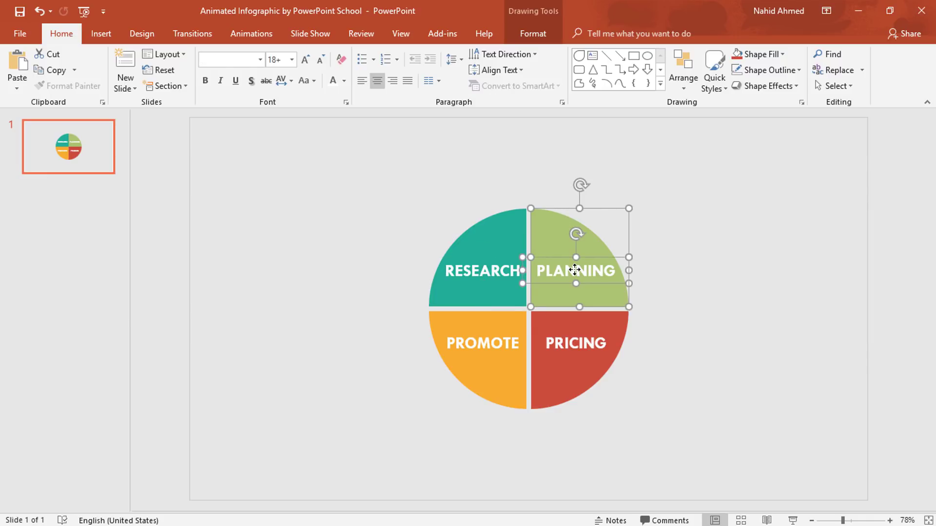
left_click(574, 269)
left_click(624, 325)
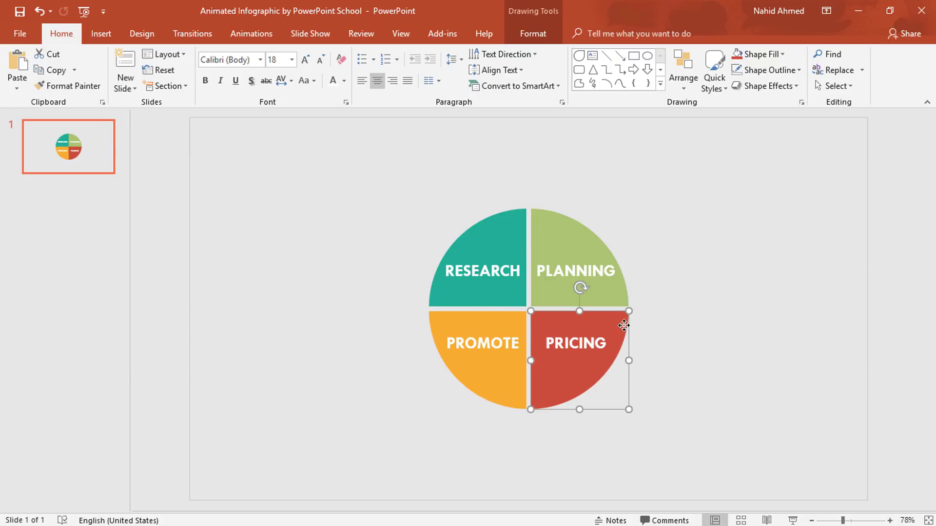
left_click(594, 336)
key("Escape")
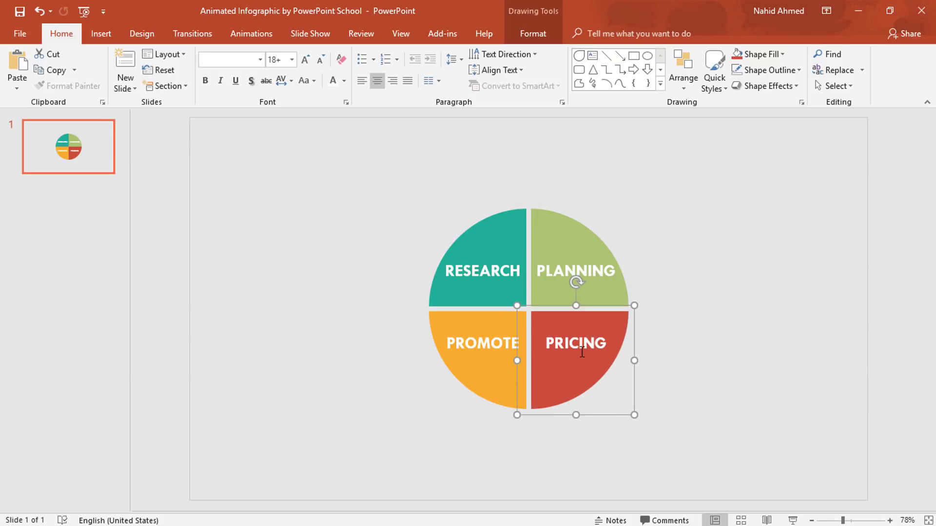
left_click(489, 389)
left_click(486, 347)
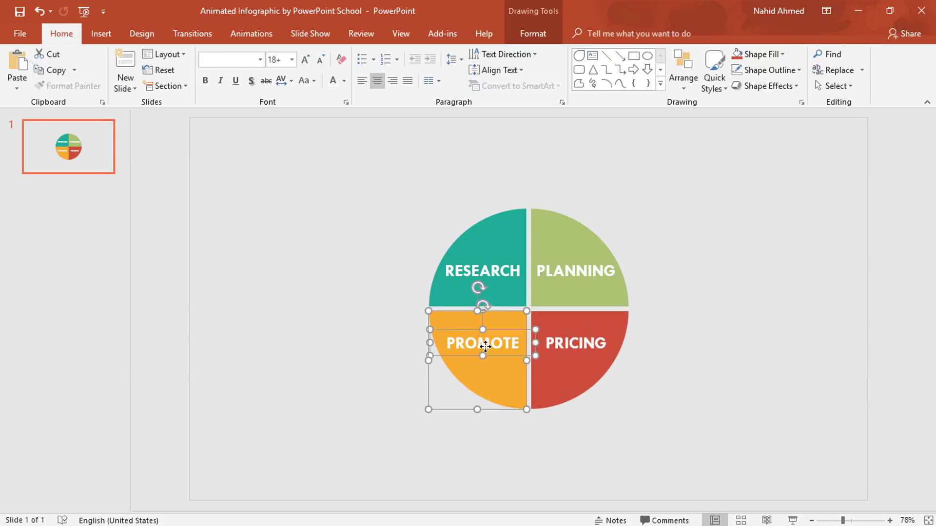
key("Escape")
left_click(396, 314)
- Marquee-select all four quarters and drag the pie slightly lower
left_click_drag(331, 156, 700, 438)
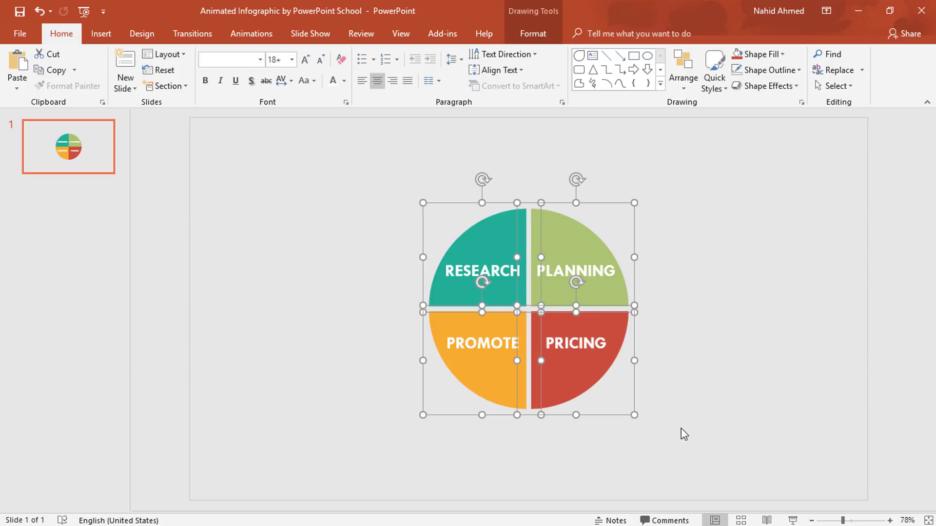
left_click_drag(584, 359, 586, 384)
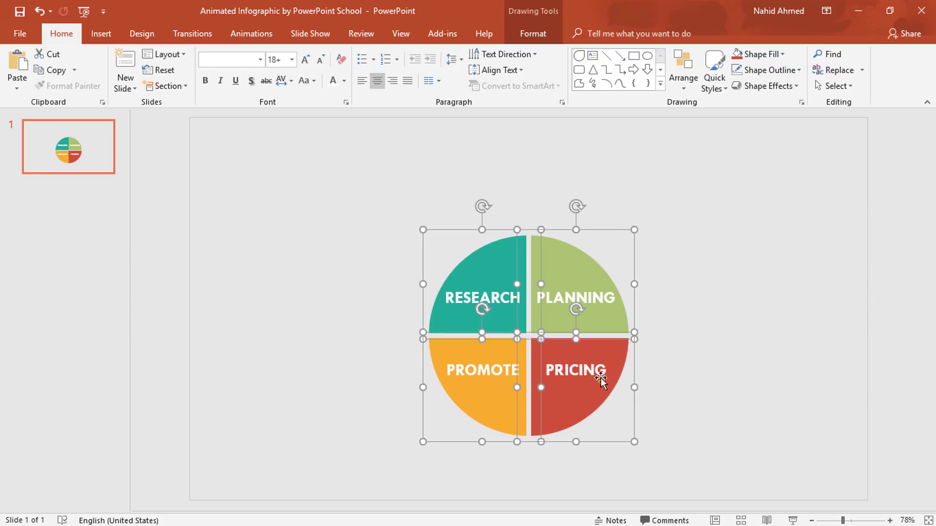
left_click(688, 366)
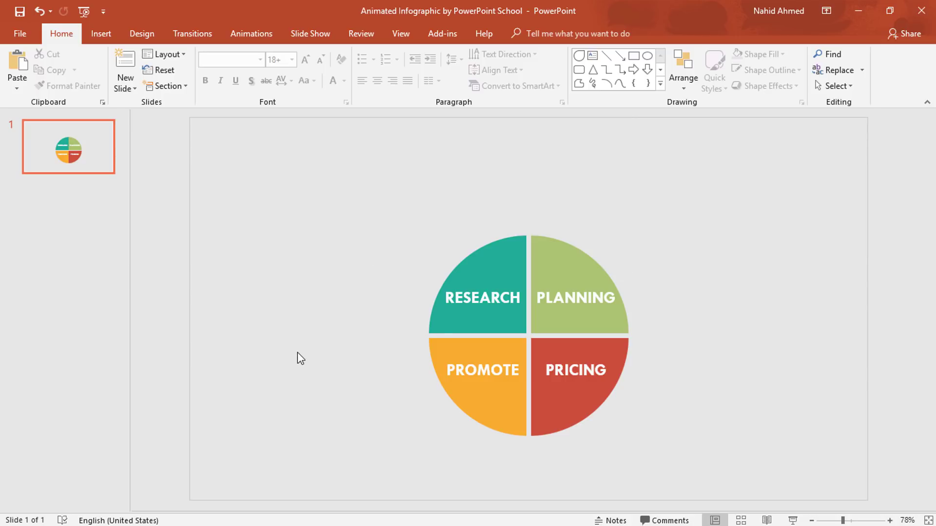
- Copy the PROCESS ANALYSIS title and Research, Promote, Planning, Pricing groups from the six-slide presentation
mouse_move(256, 523)
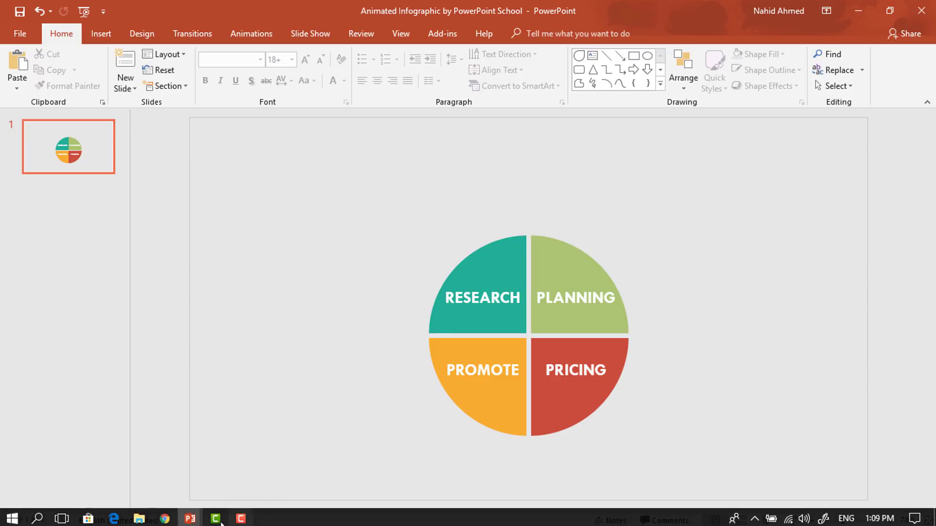
mouse_move(190, 518)
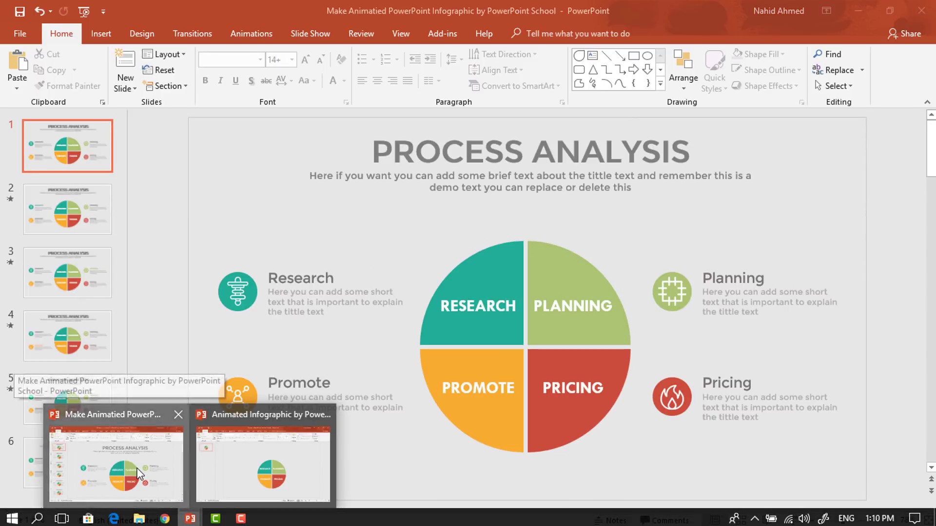
left_click(138, 472)
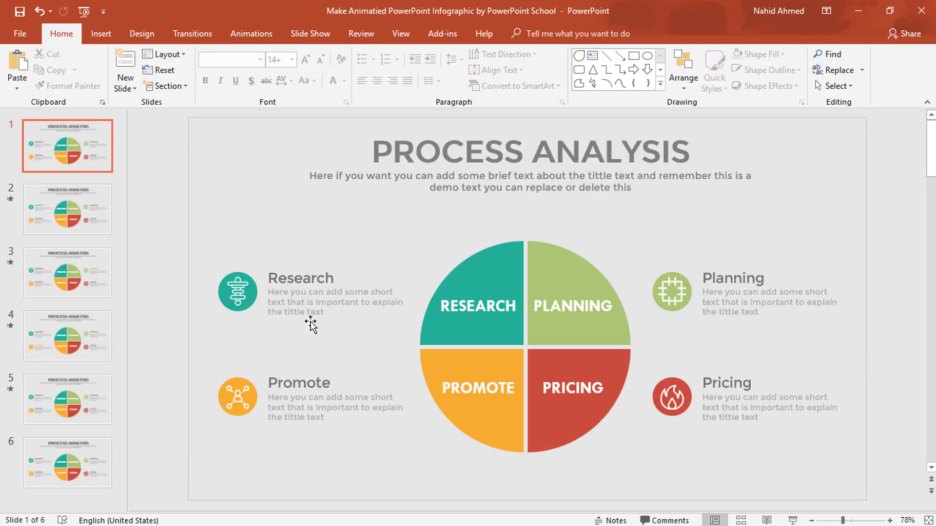
left_click(456, 203)
left_click(344, 283, "ctrl")
left_click(312, 404, "ctrl")
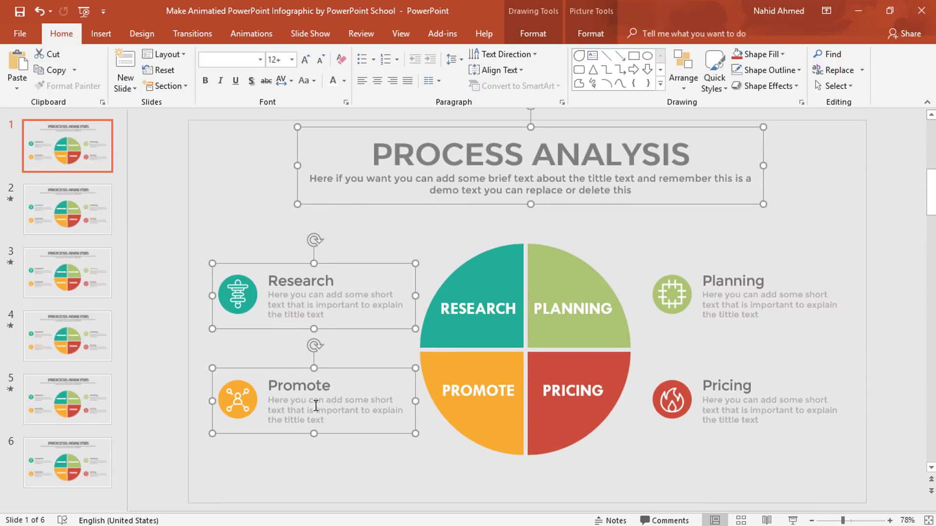
left_click(714, 296, "ctrl")
left_click(733, 390, "ctrl")
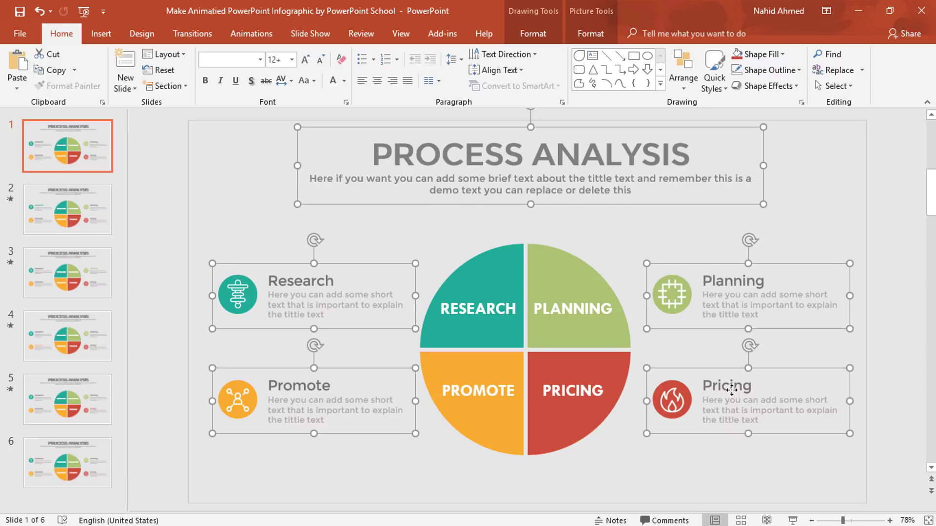
mouse_move(190, 517)
left_click(268, 458)
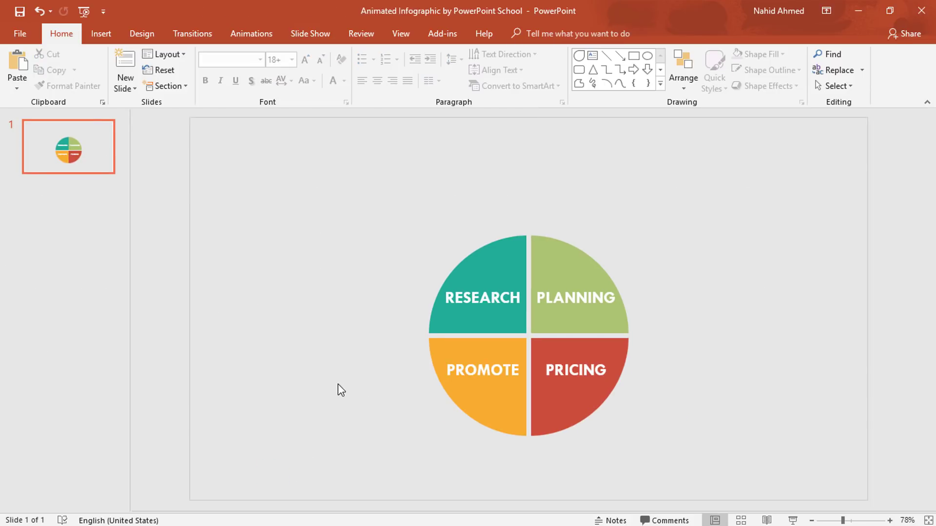
- Paste the title and four icon-and-text groups around the pie
key("ctrl+v")
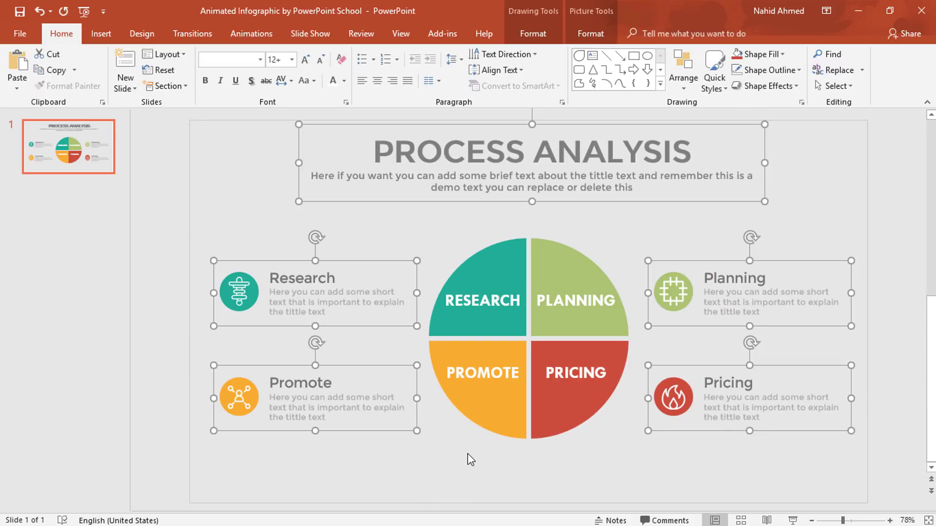
left_click(467, 454)
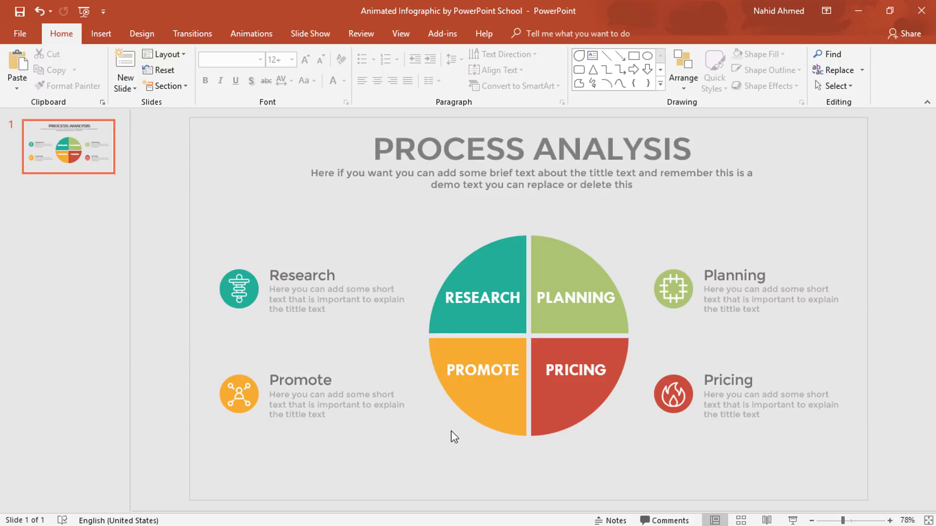
key("ctrl+z")
- Duplicate slide 1 into six identical slides and go to slide 2
left_click(82, 158)
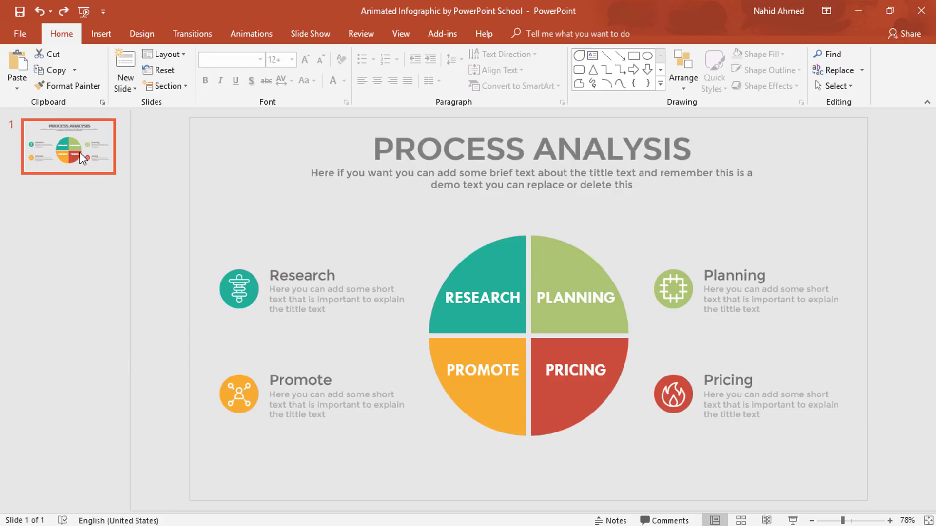
key("ctrl+d")
key("ctrl+d")
key("ctrl+d")
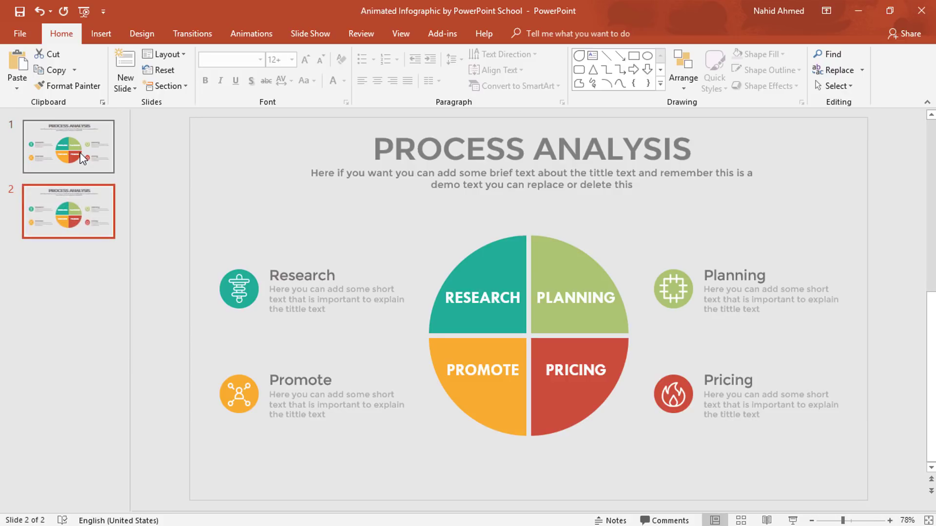
key("ctrl+d")
key("ctrl+d")
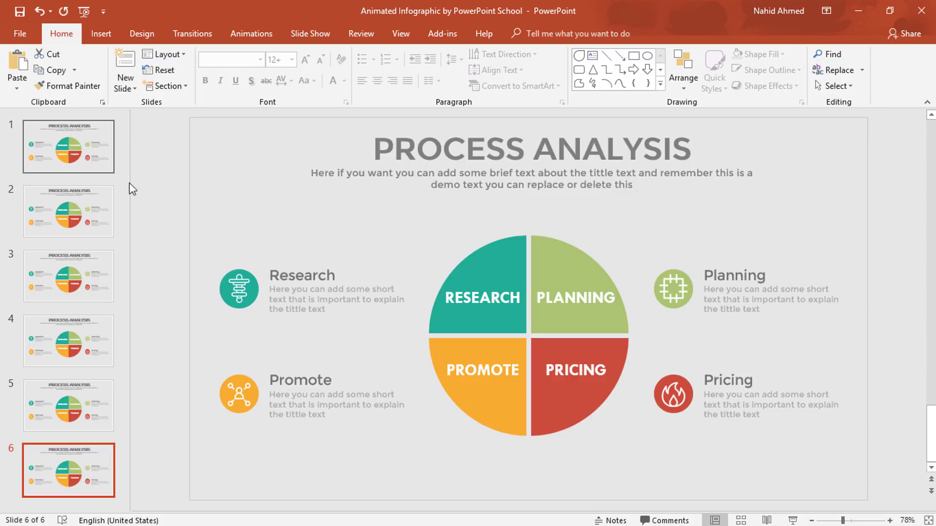
left_click(65, 221)
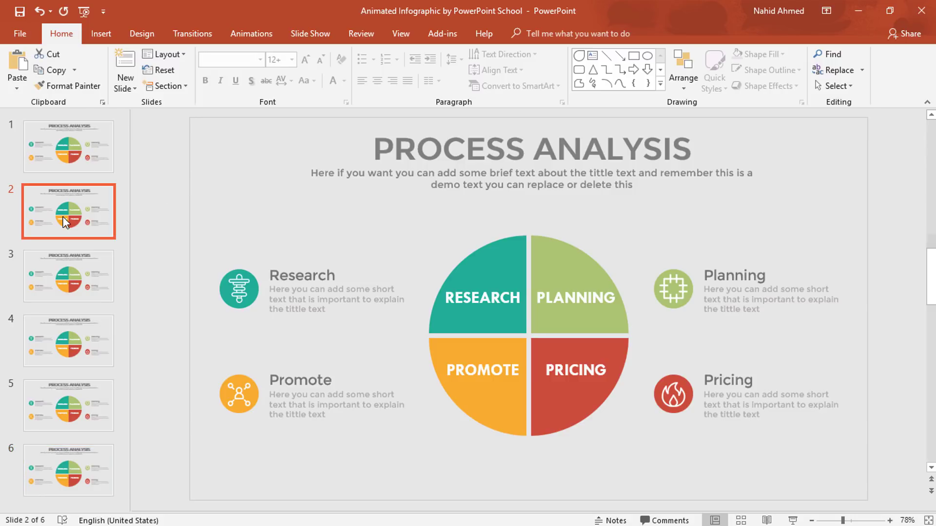
- Colour the Research heading on slide 2 teal to match its quadrant
left_click(276, 279)
double_click(279, 278)
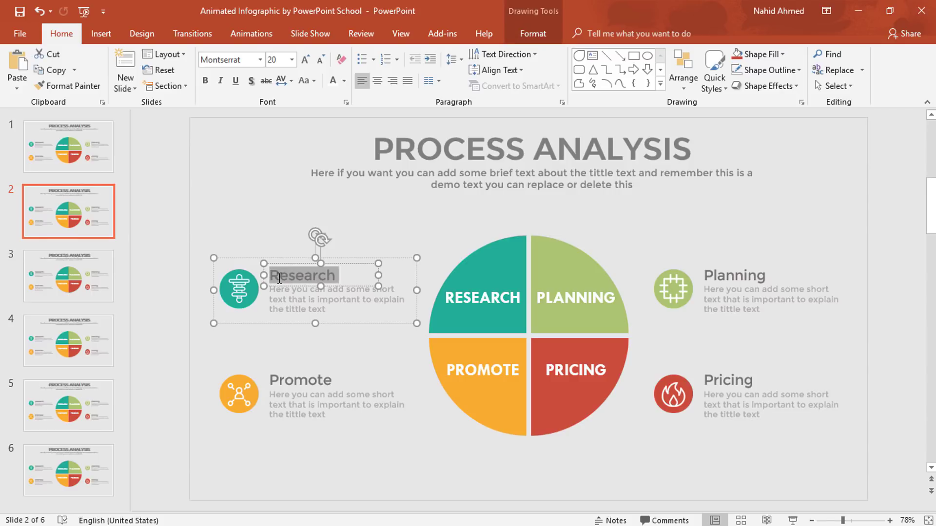
left_click(344, 80)
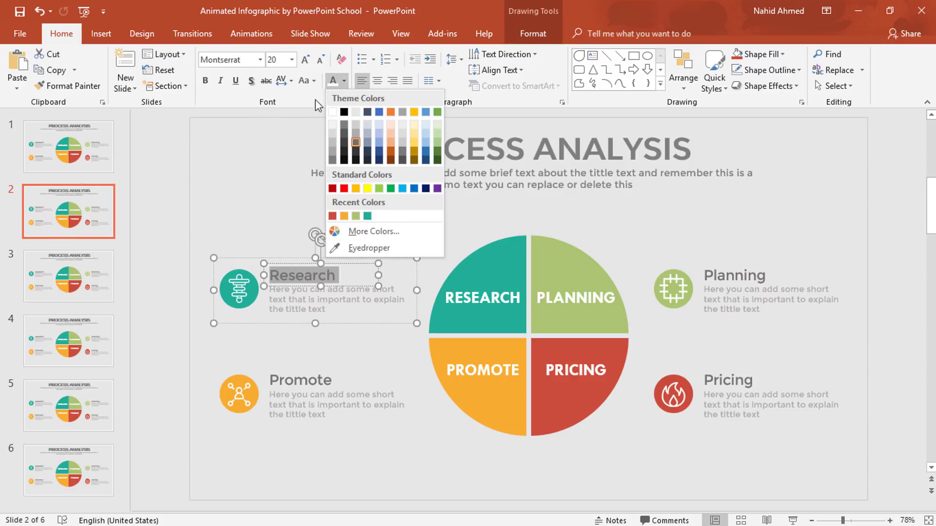
left_click(368, 216)
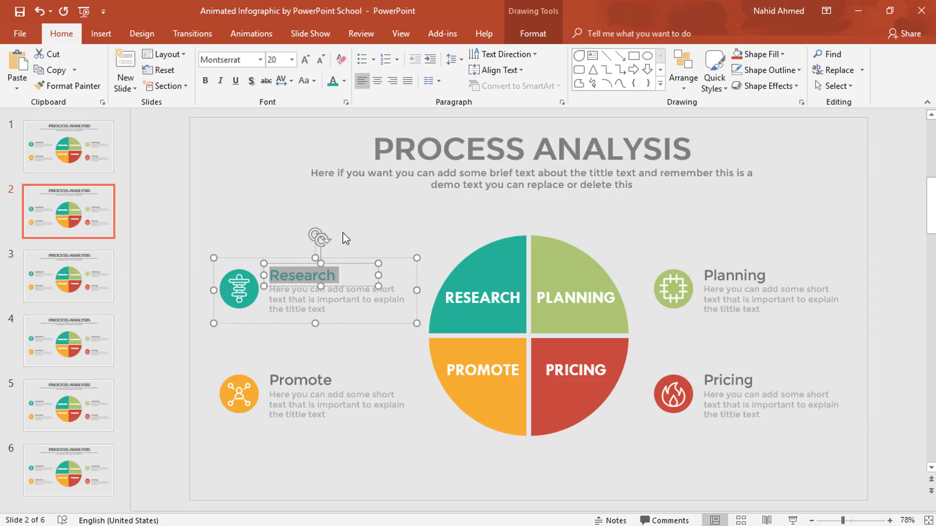
left_click(257, 222)
- Colour the Planning heading on slide 3 light green
left_click(97, 266)
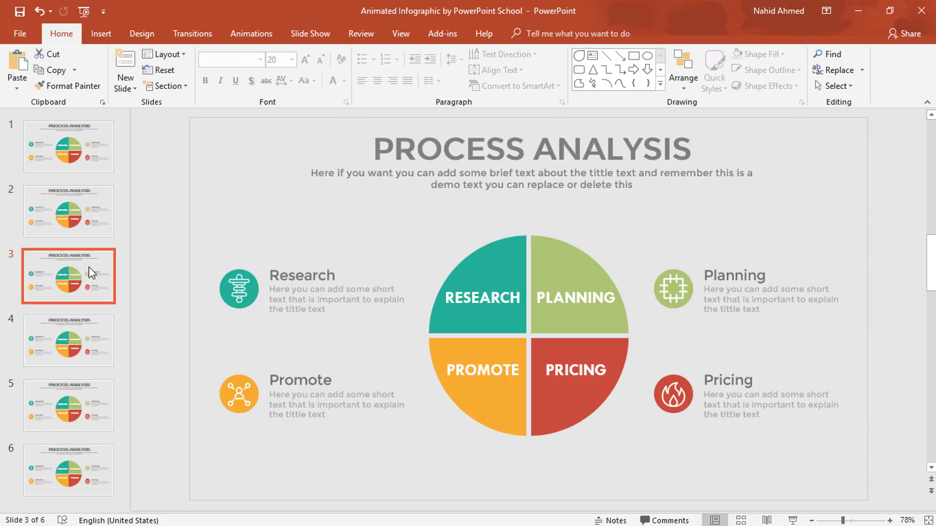
left_click(734, 276)
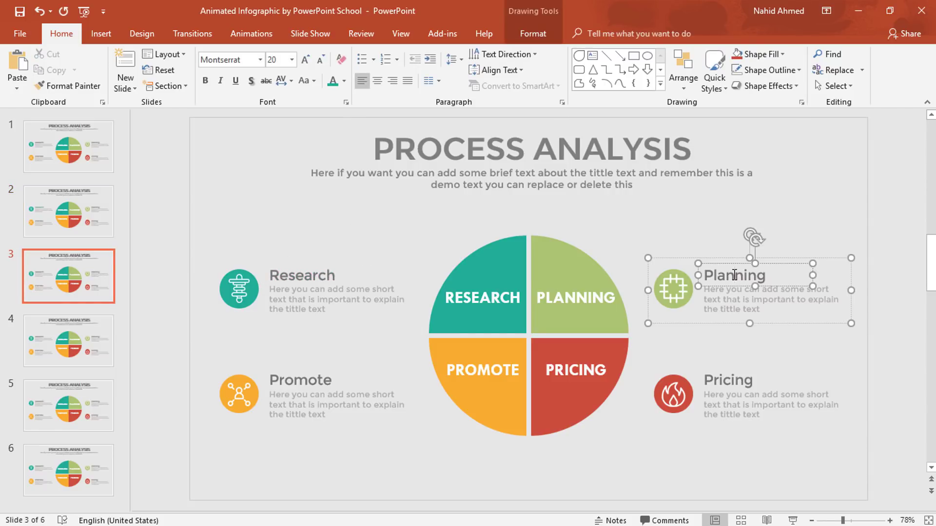
double_click(734, 276)
left_click(343, 81)
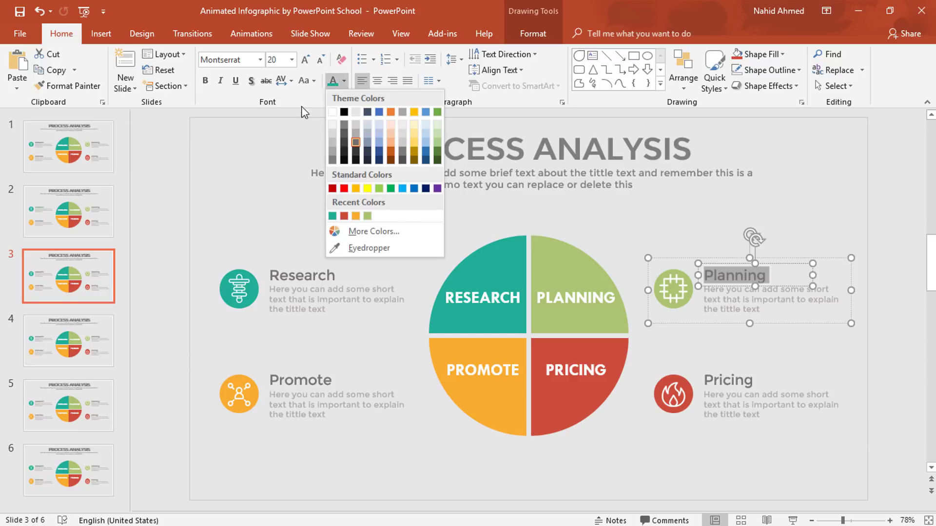
left_click(369, 215)
left_click(370, 216)
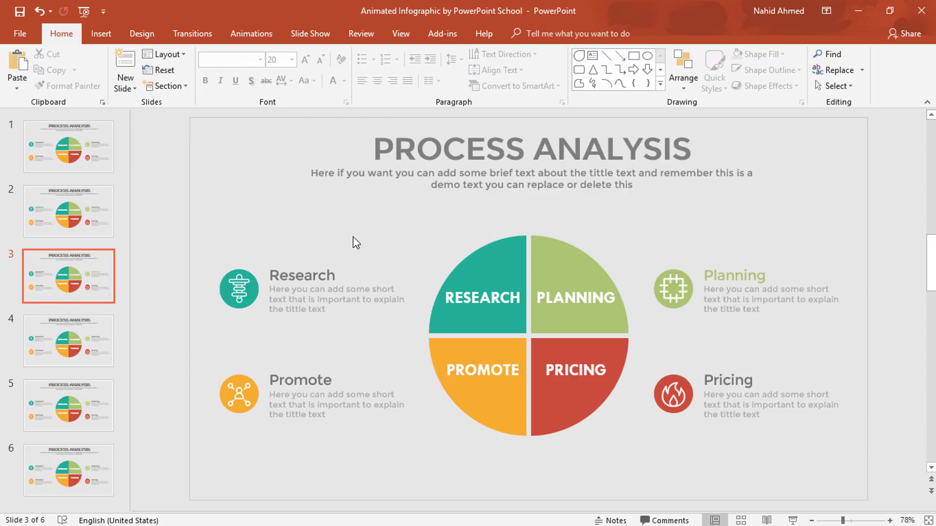
- Colour the Promote heading on slide 4 orange
left_click(86, 332)
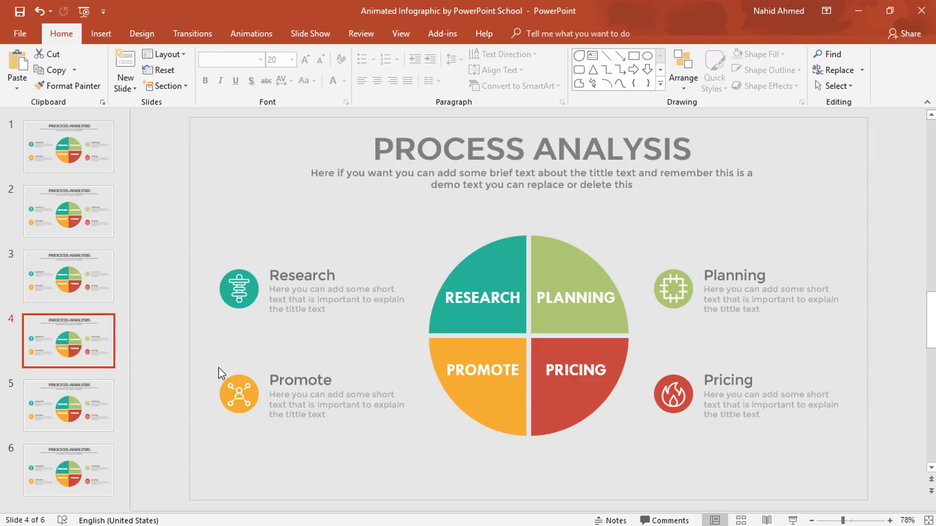
left_click(294, 381)
double_click(294, 381)
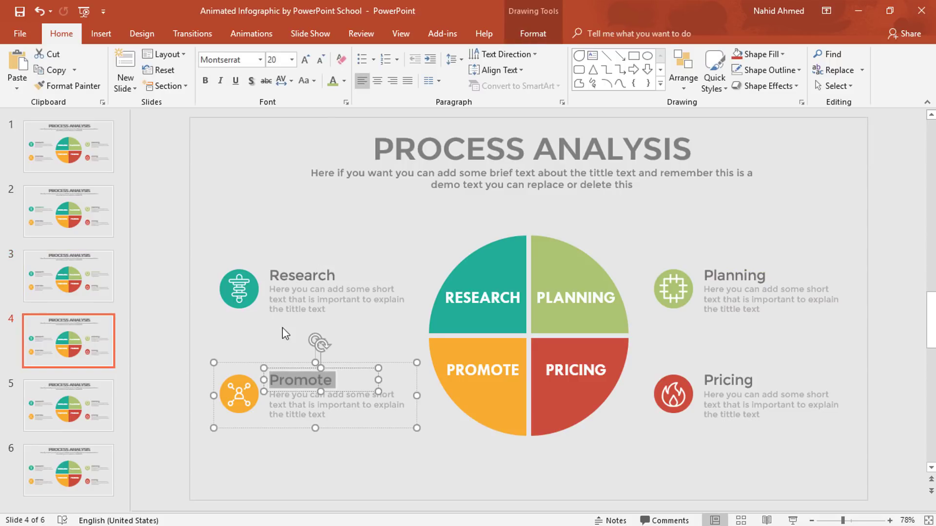
left_click(343, 81)
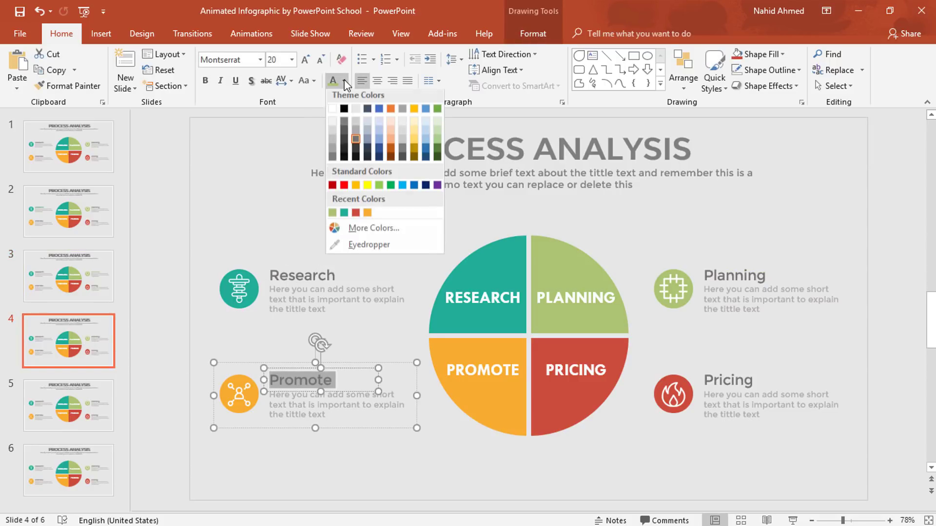
left_click(367, 214)
- Colour the Pricing heading on slide 5 red
left_click(81, 411)
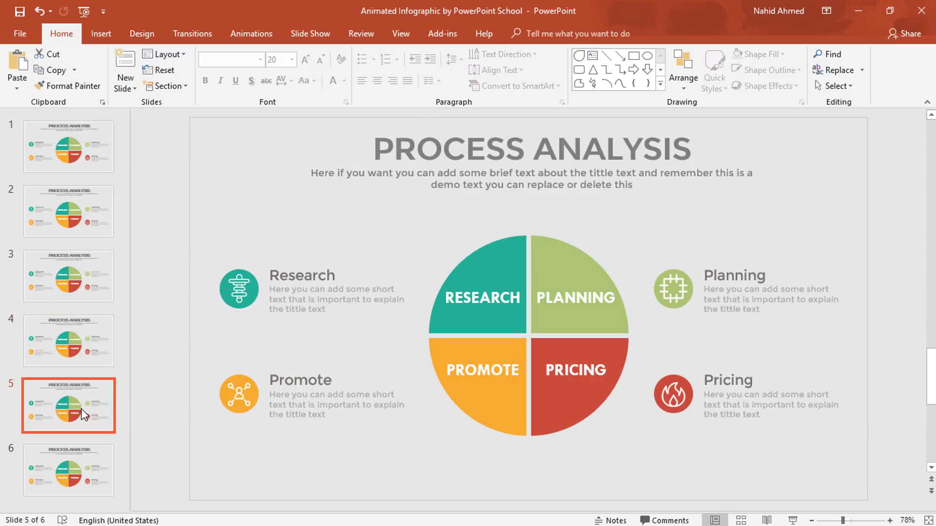
left_click(719, 379)
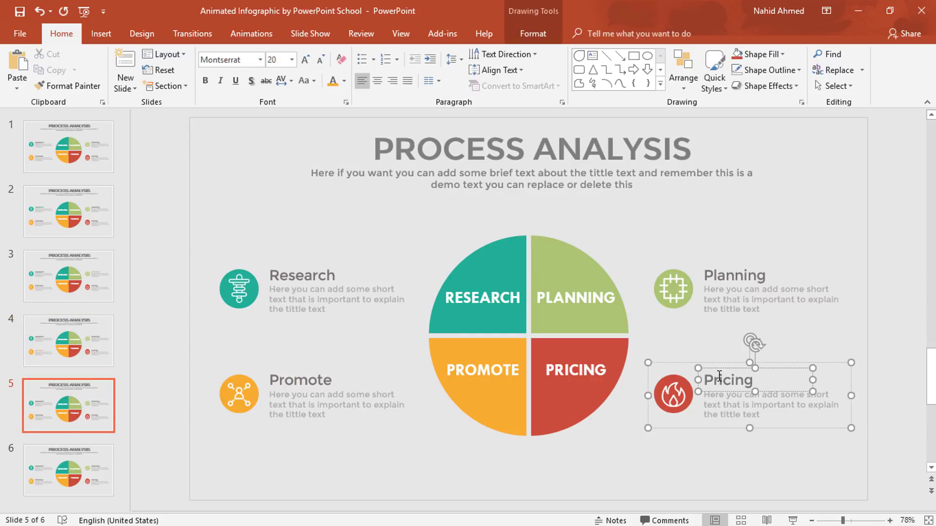
double_click(718, 378)
left_click(344, 81)
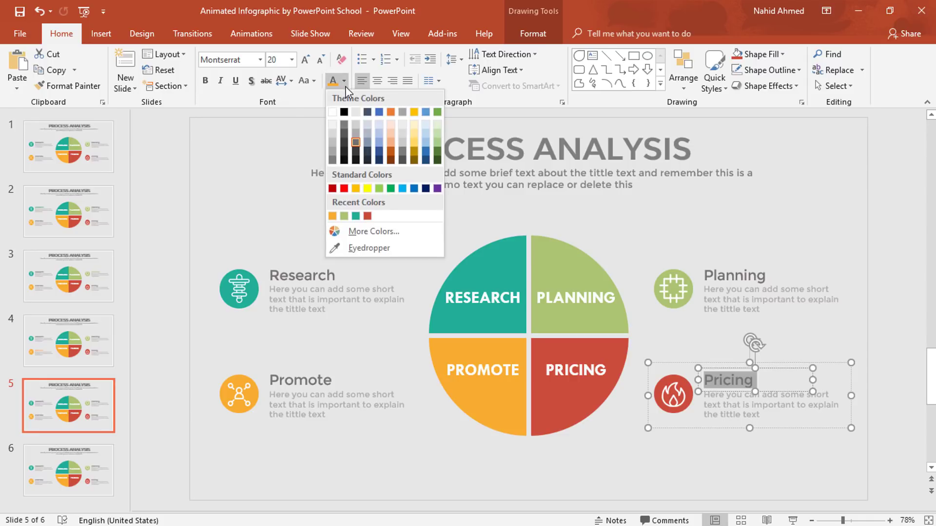
left_click(367, 216)
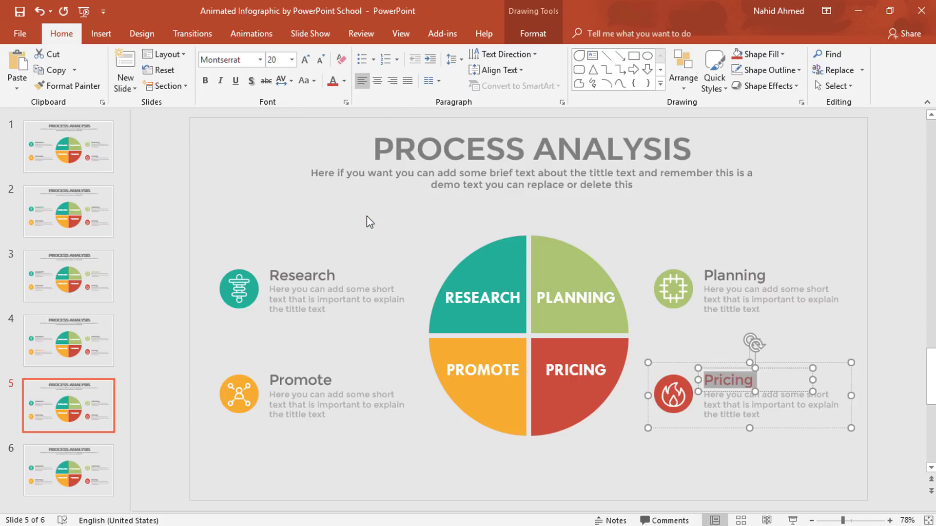
left_click(306, 232)
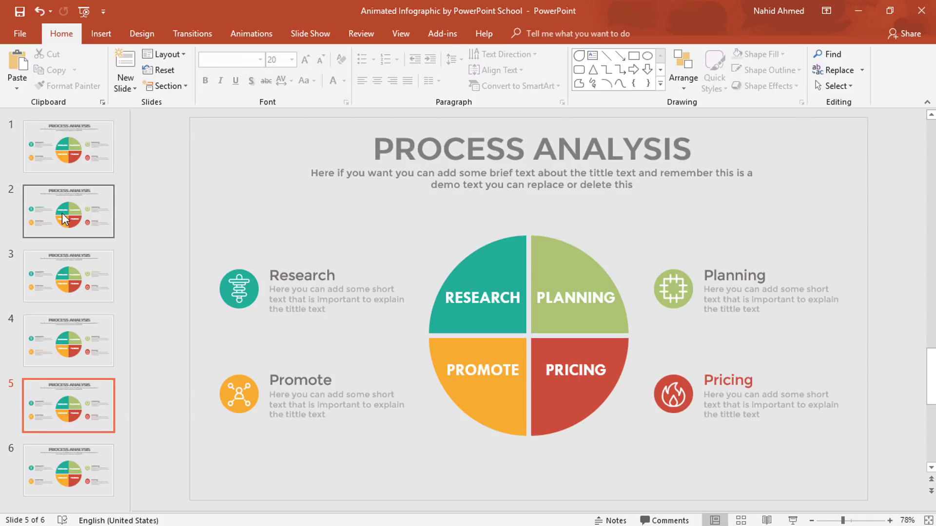
left_click(62, 220)
- Open the Animation Pane and give the RESEARCH quadrant a Lines motion path ending near the circle
left_click(309, 215)
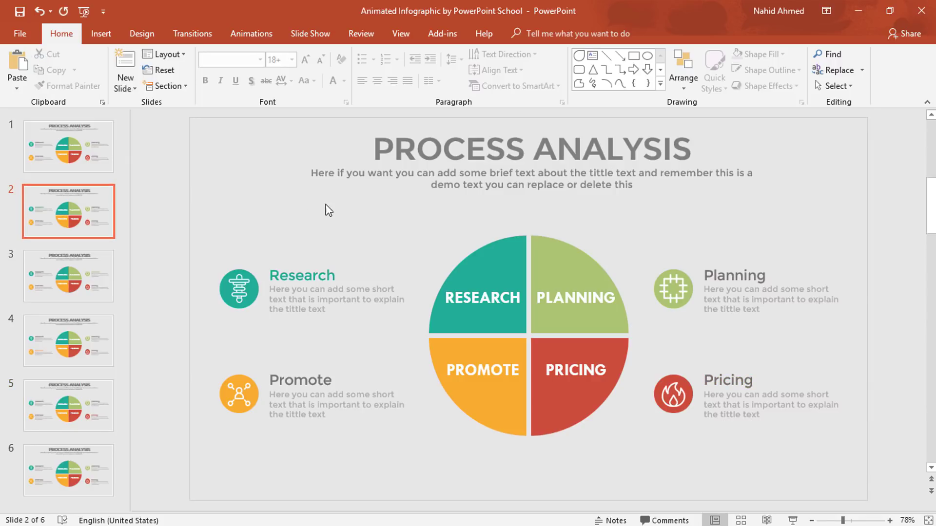
left_click(257, 36)
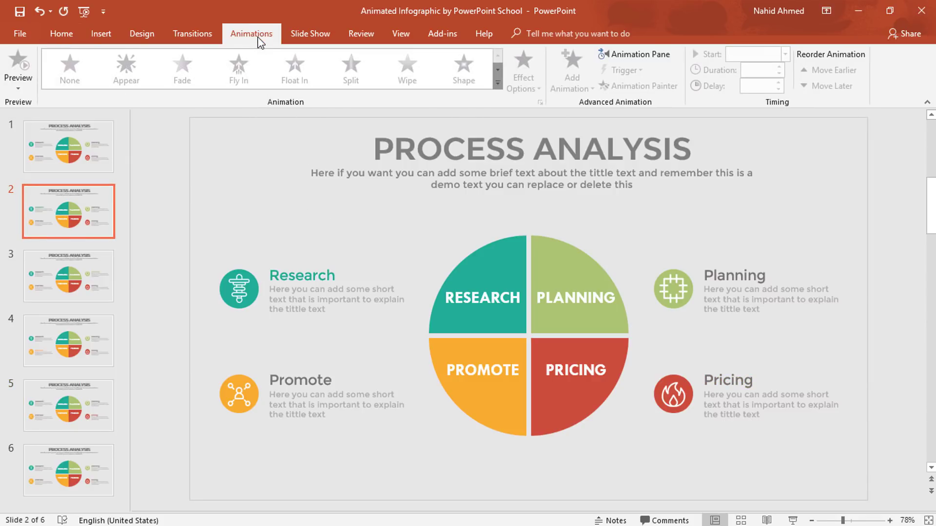
left_click(653, 66)
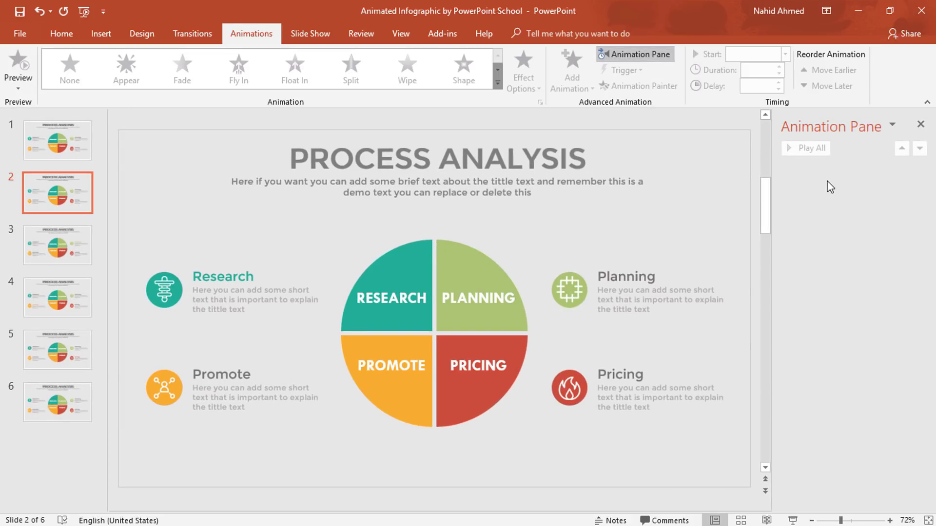
left_click(396, 263)
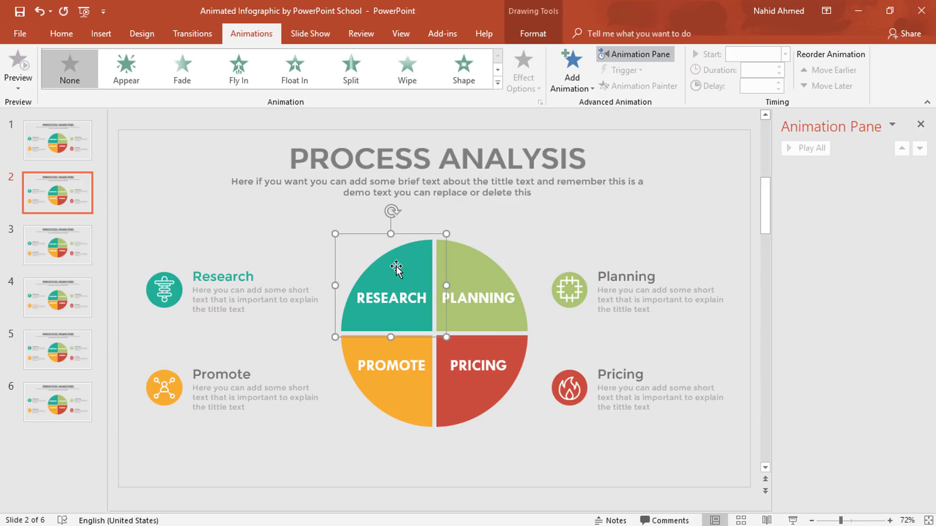
left_click(571, 78)
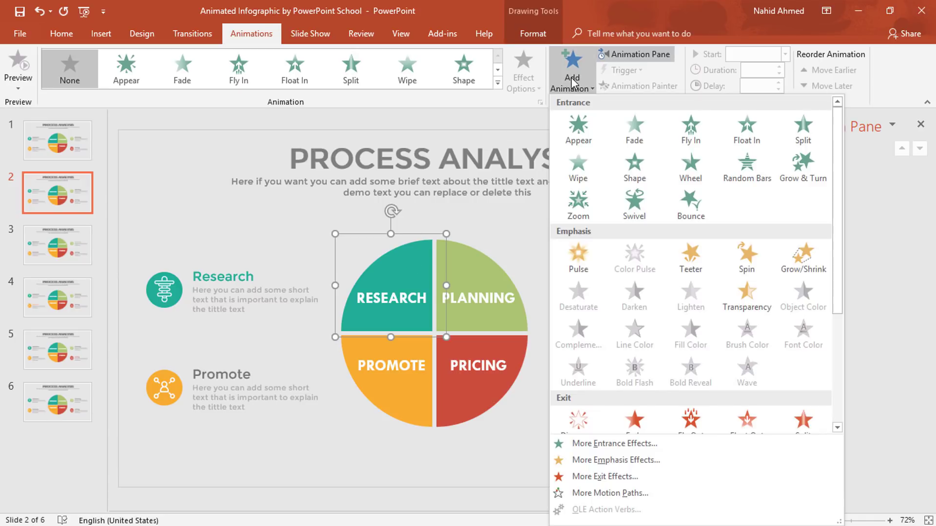
scroll(612, 247, "down", 4)
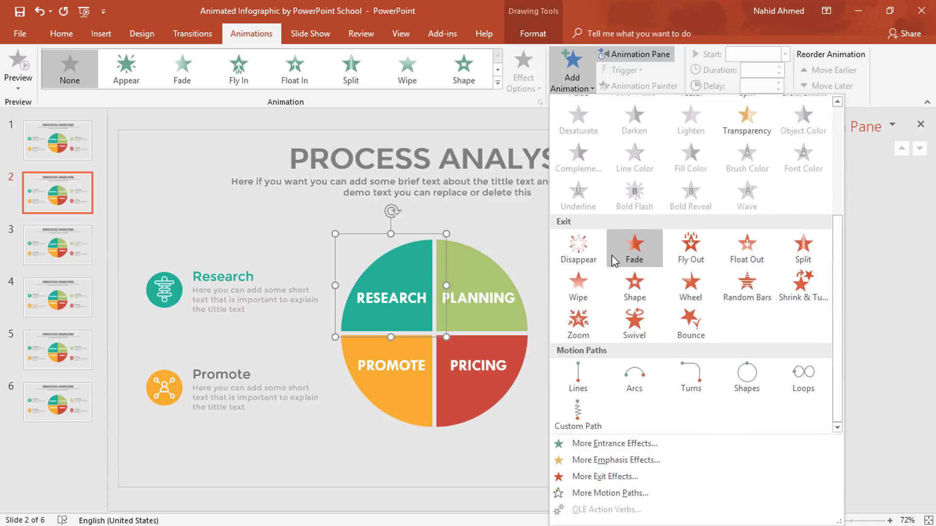
left_click(579, 375)
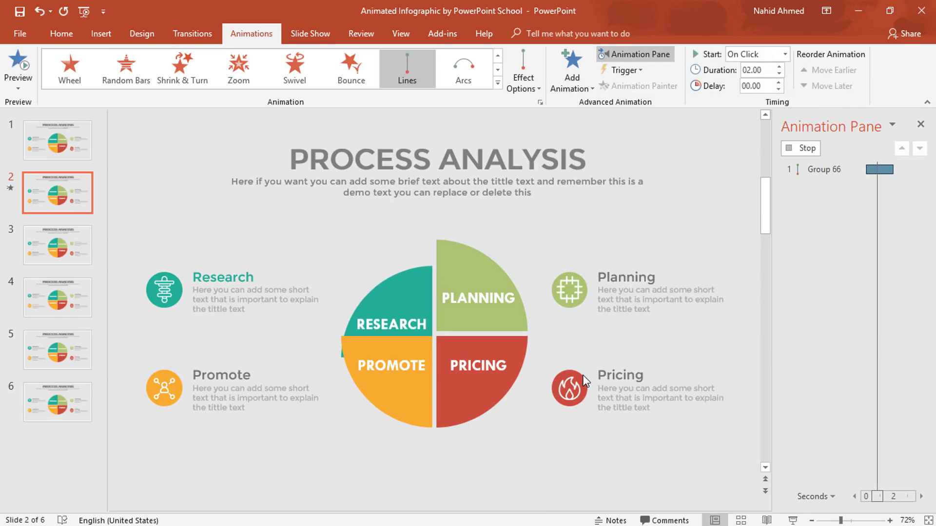
left_click_drag(384, 371, 363, 259)
scroll(382, 312, "up", 5, "ctrl")
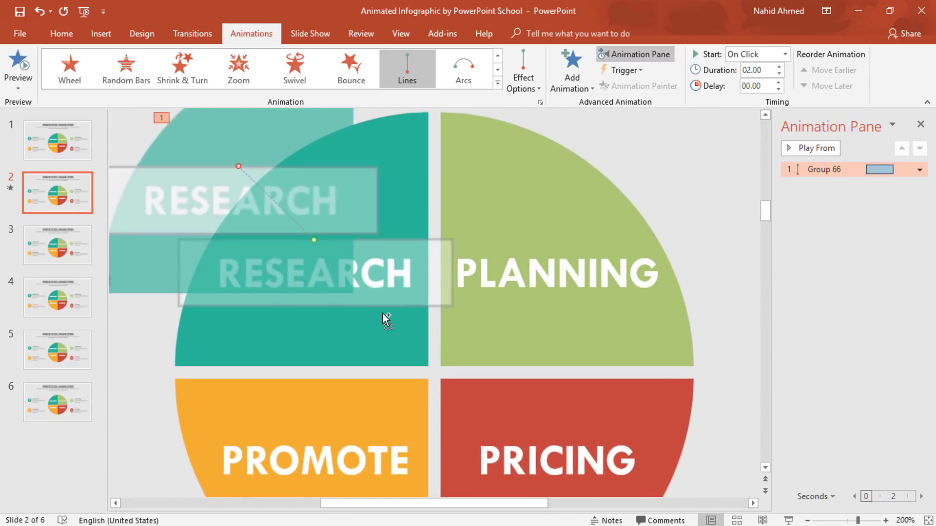
scroll(382, 320, "up", 3)
left_click_drag(237, 249, 281, 293)
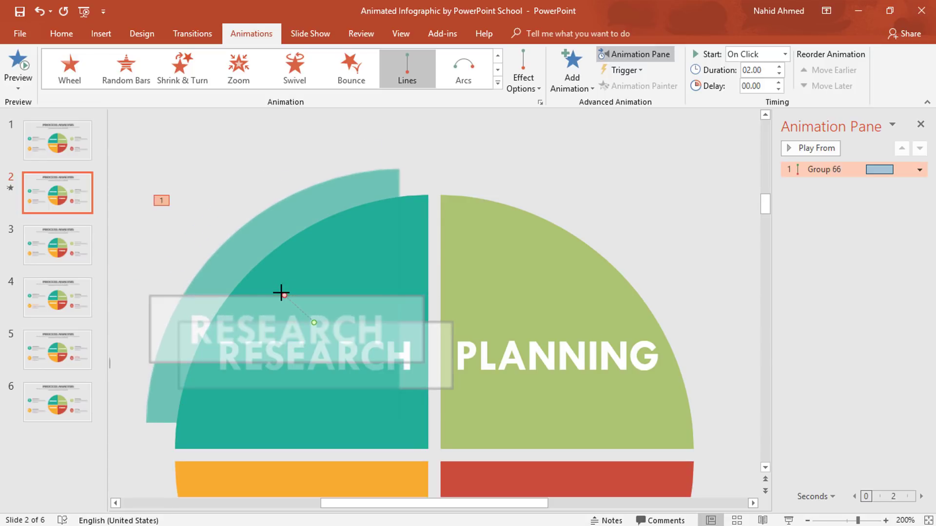
- Set the RESEARCH animation to start After Previous with a fully smoothed end
left_click(784, 55)
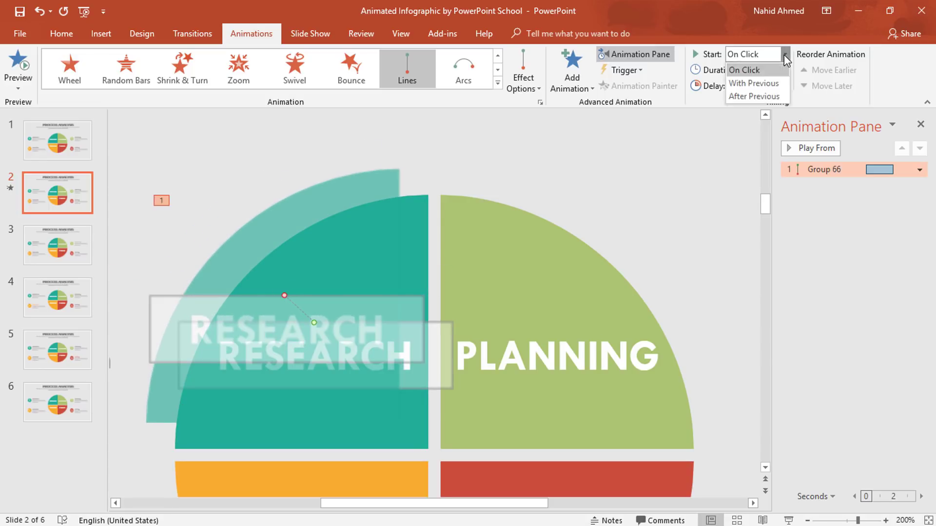
left_click(773, 97)
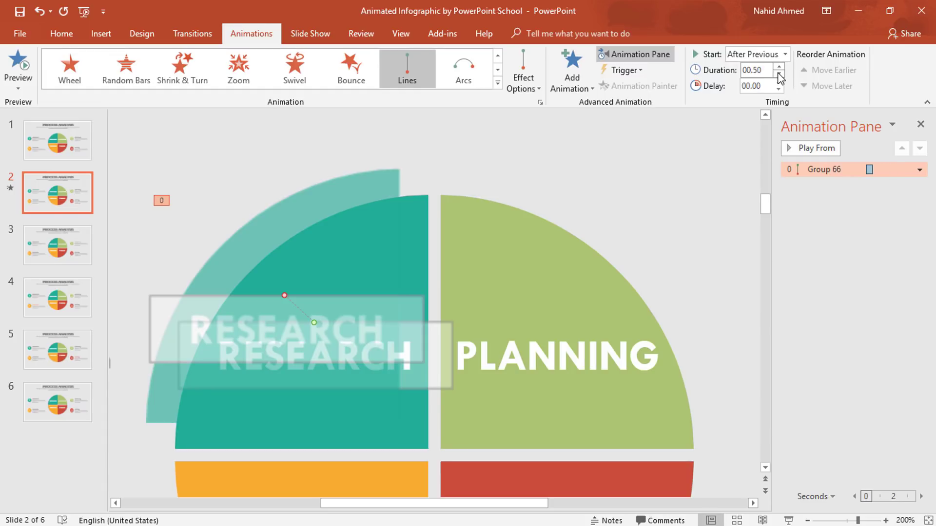
left_click(919, 170)
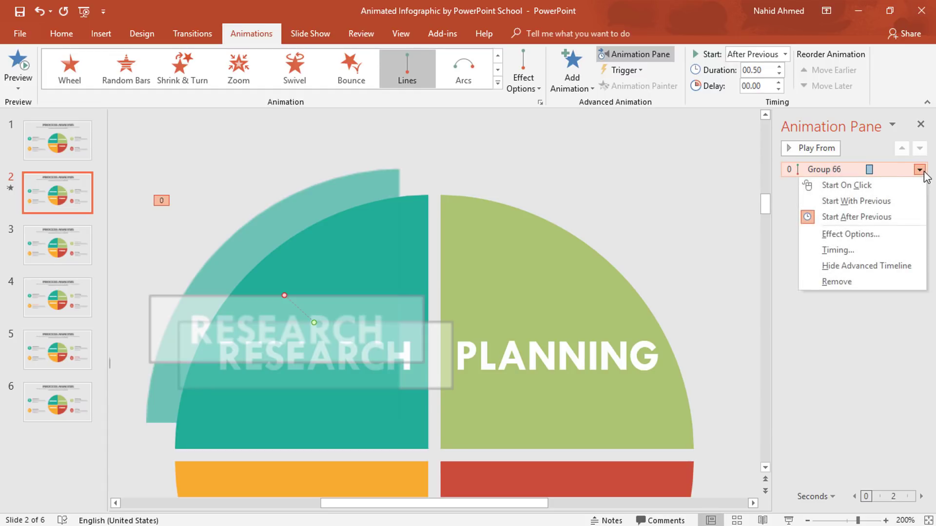
left_click(879, 236)
left_click_drag(429, 250, 454, 252)
left_click(481, 399)
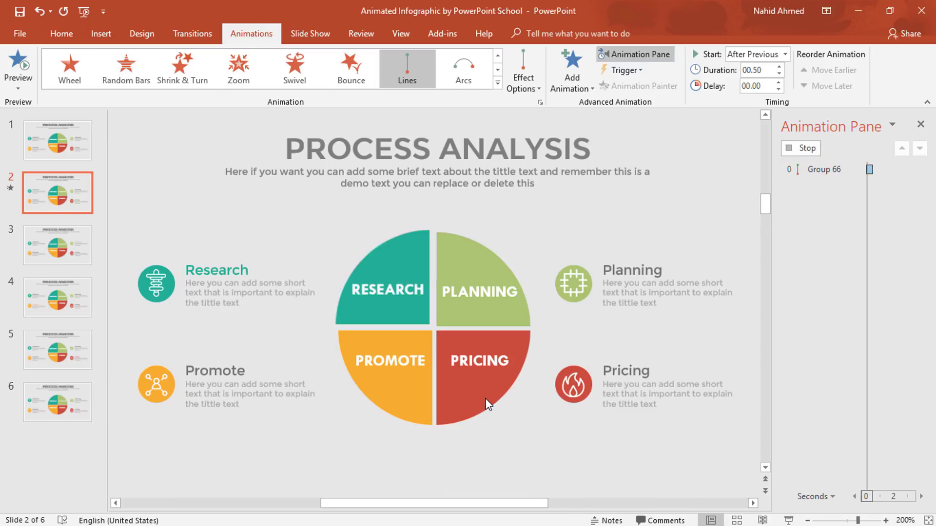
scroll(601, 312, "down", 5)
scroll(600, 312, "down", 3)
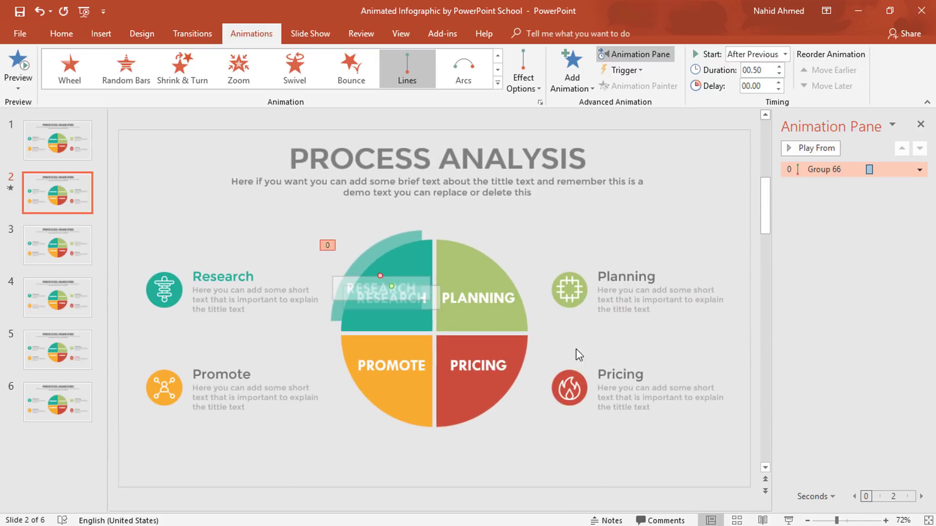
left_click(531, 423)
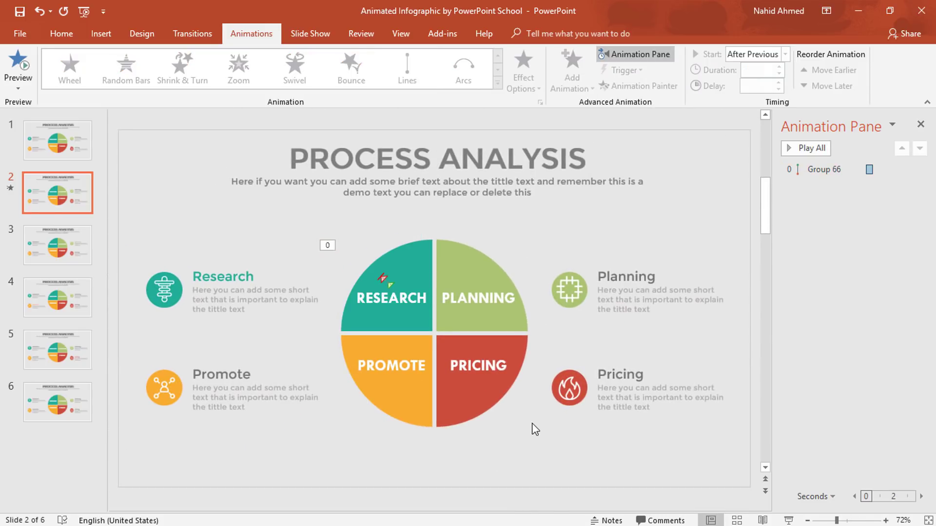
left_click(50, 249)
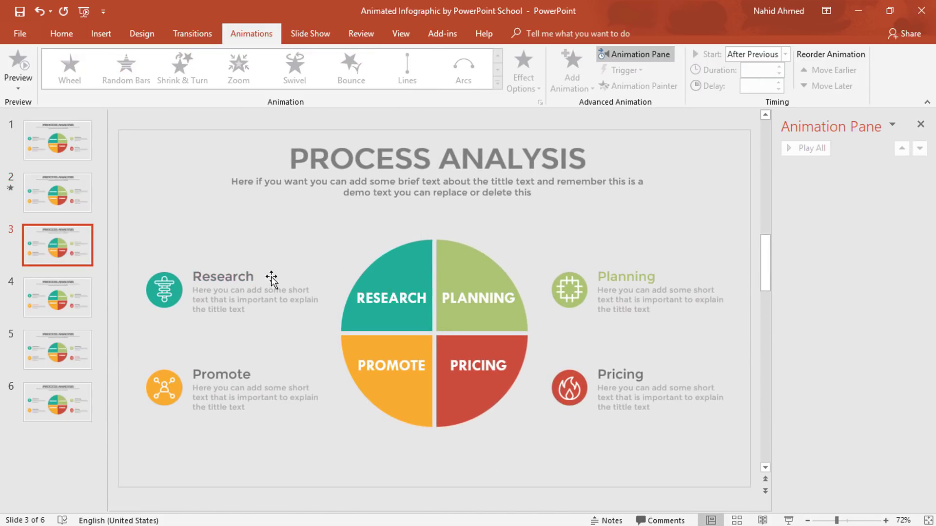
- Apply a Lines motion path to the PLANNING quadrant and reposition its end point
left_click(508, 282)
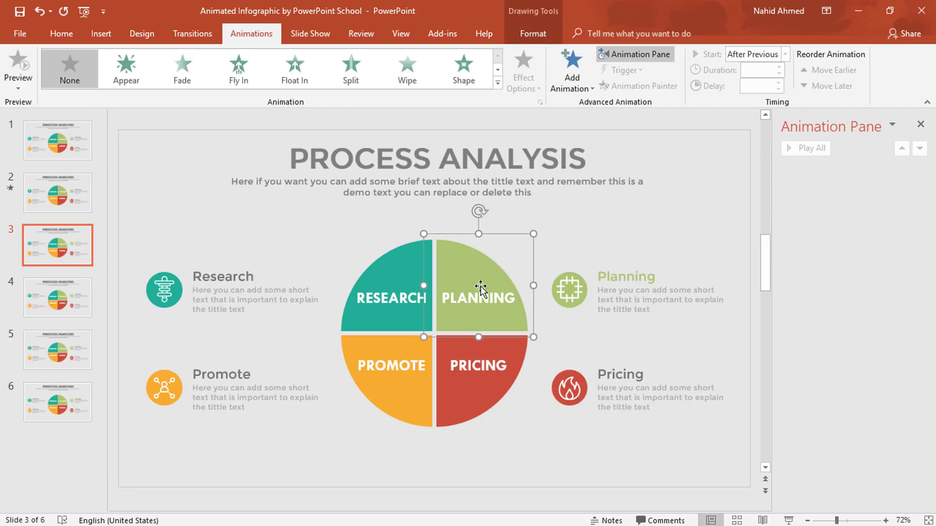
left_click(575, 81)
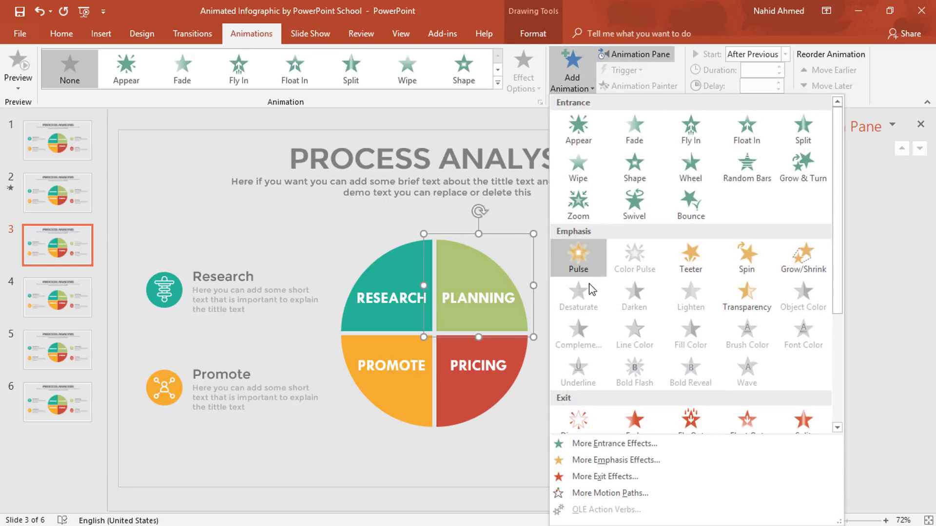
scroll(589, 287, "down", 3)
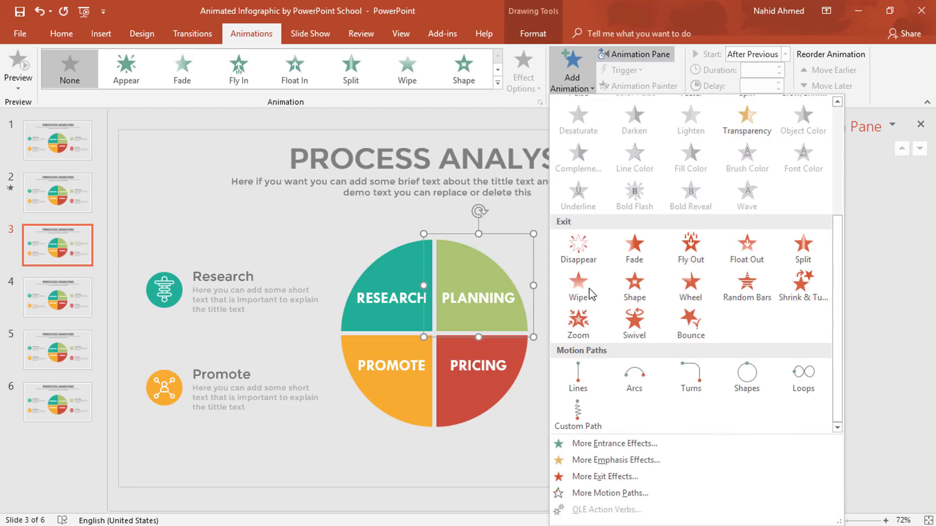
left_click(584, 380)
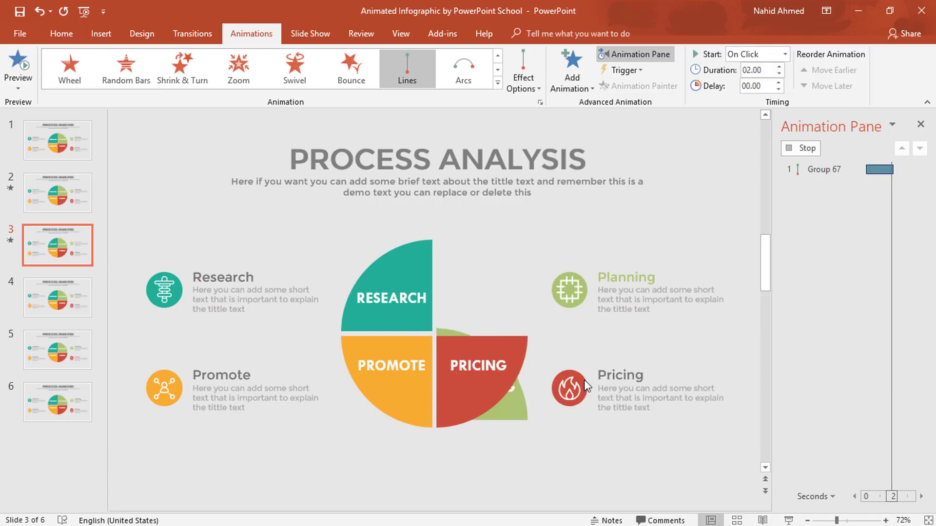
left_click_drag(485, 373, 511, 265)
scroll(526, 317, "up", 6)
scroll(527, 320, "up", 5)
left_click_drag(632, 178, 583, 214)
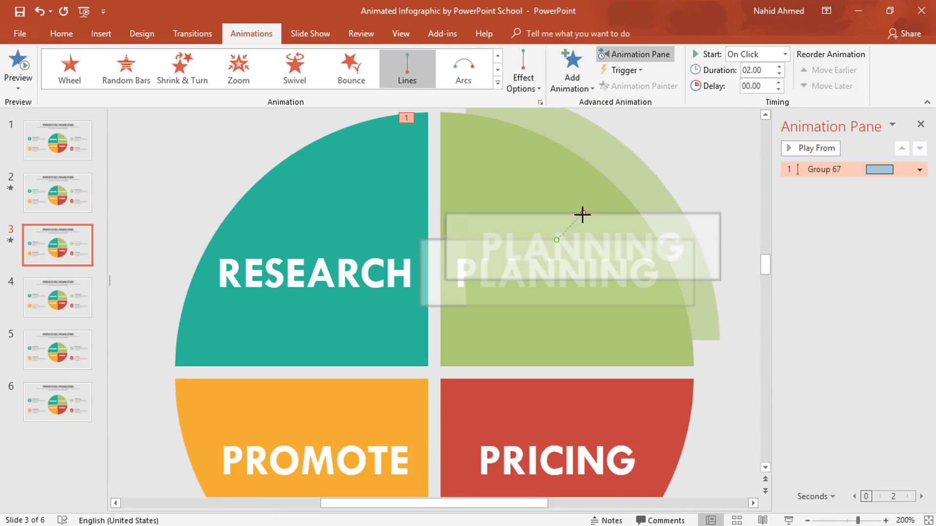
- Set the PLANNING animation to After Previous with a 0.5 sec smooth end
left_click(785, 54)
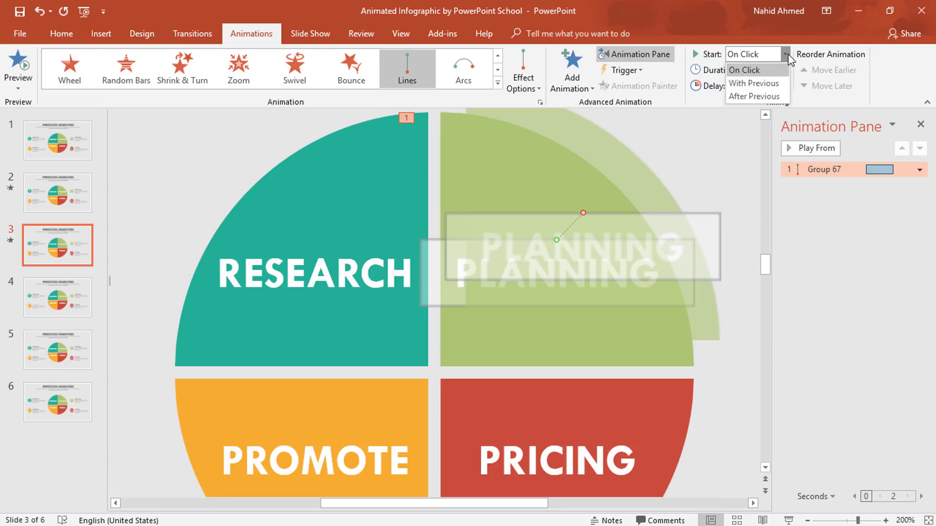
left_click(763, 97)
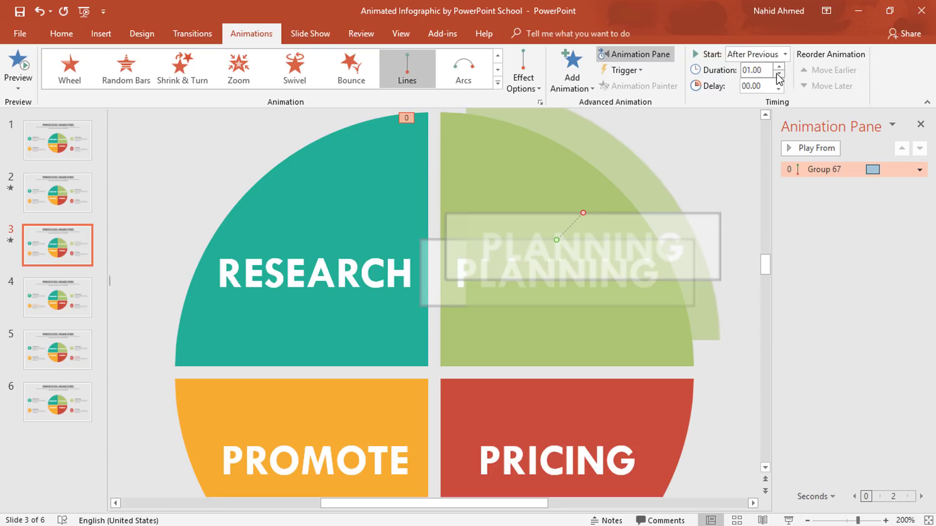
left_click(919, 169)
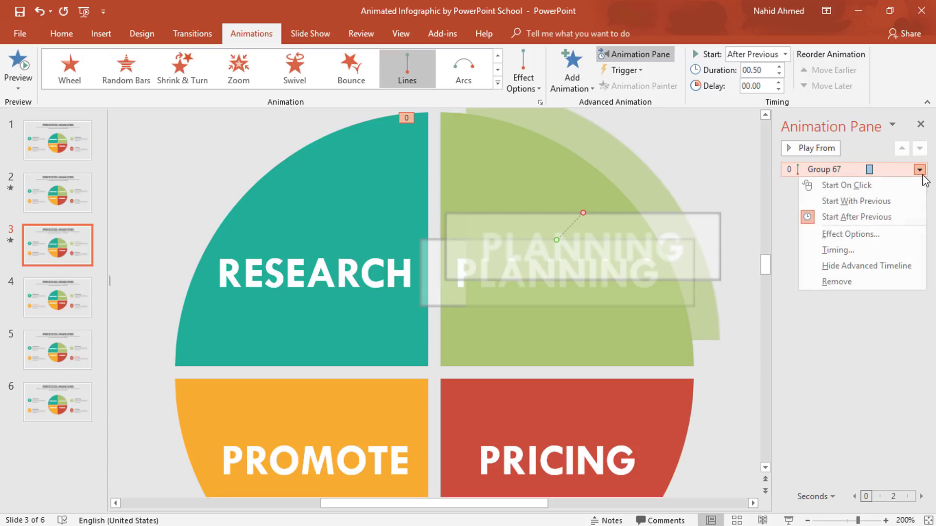
left_click(887, 234)
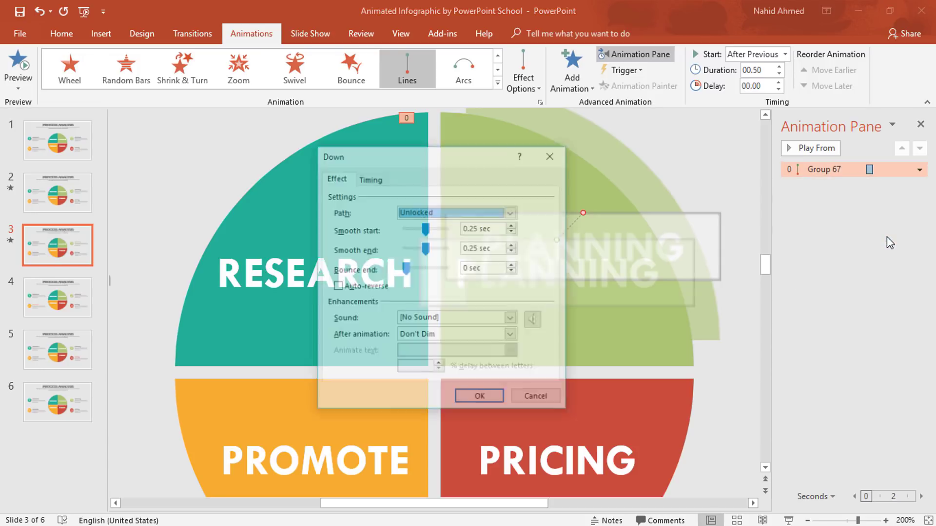
left_click_drag(424, 248, 445, 249)
left_click(480, 399)
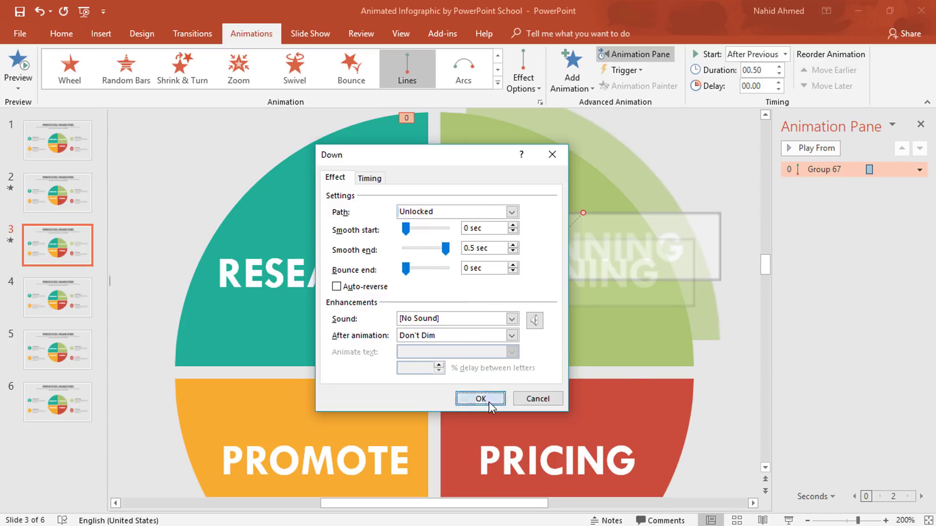
scroll(592, 352, "down", 5)
scroll(592, 352, "down", 3)
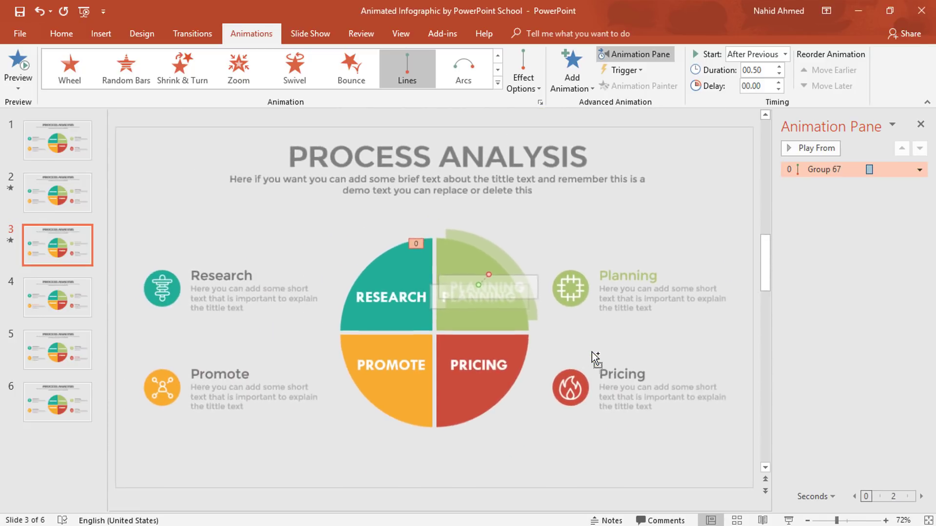
- On slide 4, apply a Lines motion path to the PROMOTE quadrant and set its end point
left_click(77, 295)
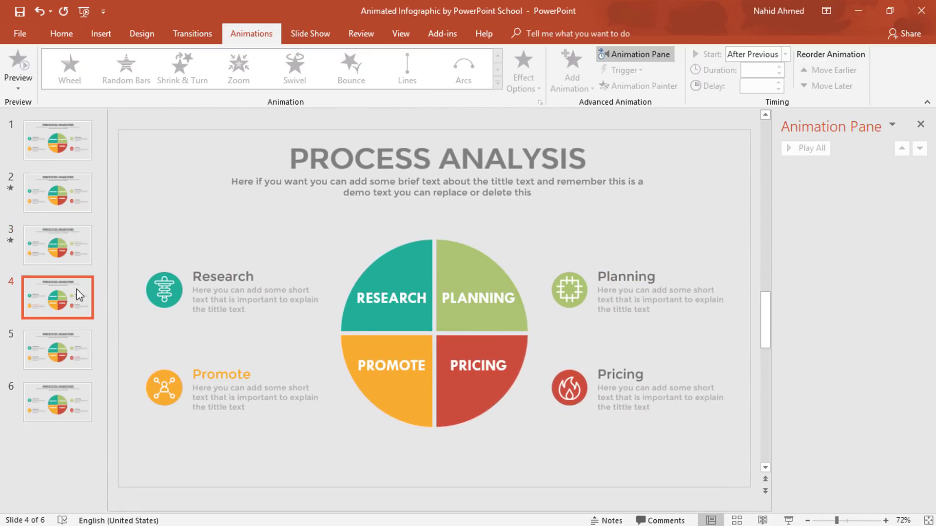
left_click(352, 346)
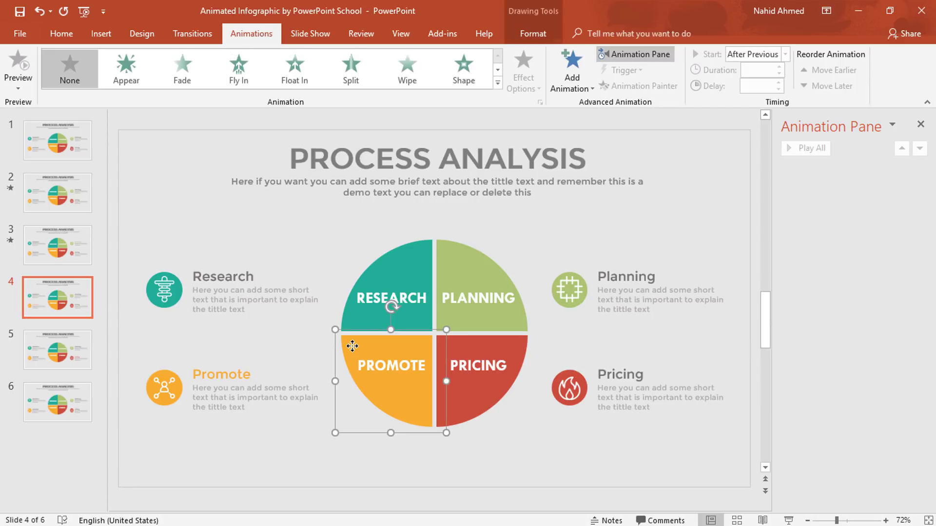
left_click(571, 78)
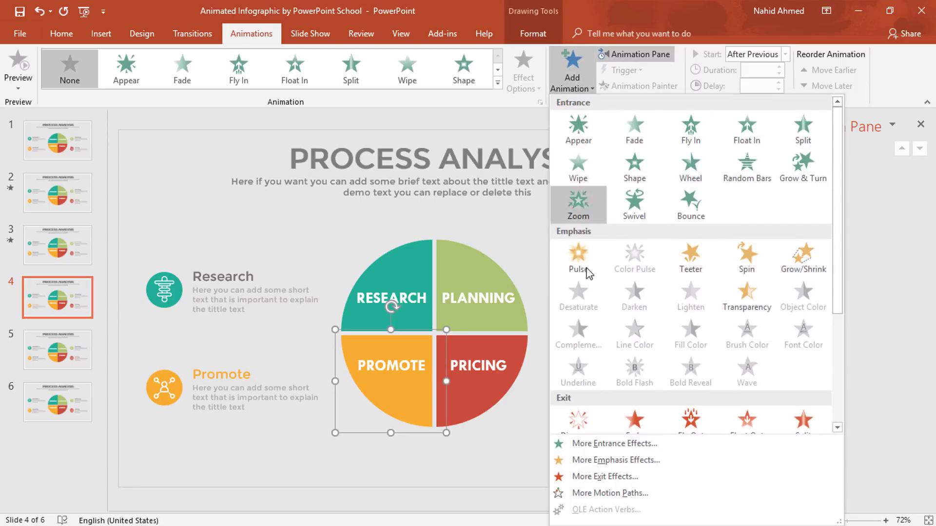
scroll(584, 292, "down", 4)
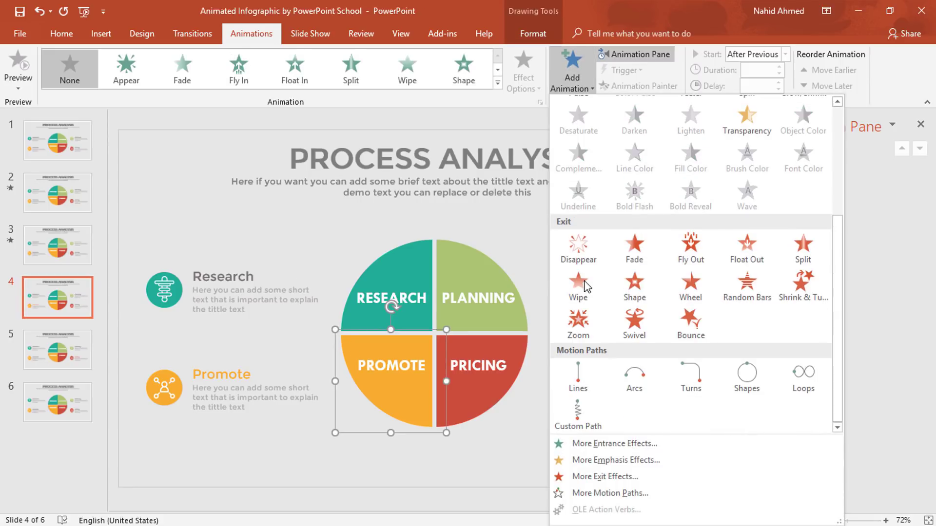
left_click(578, 384)
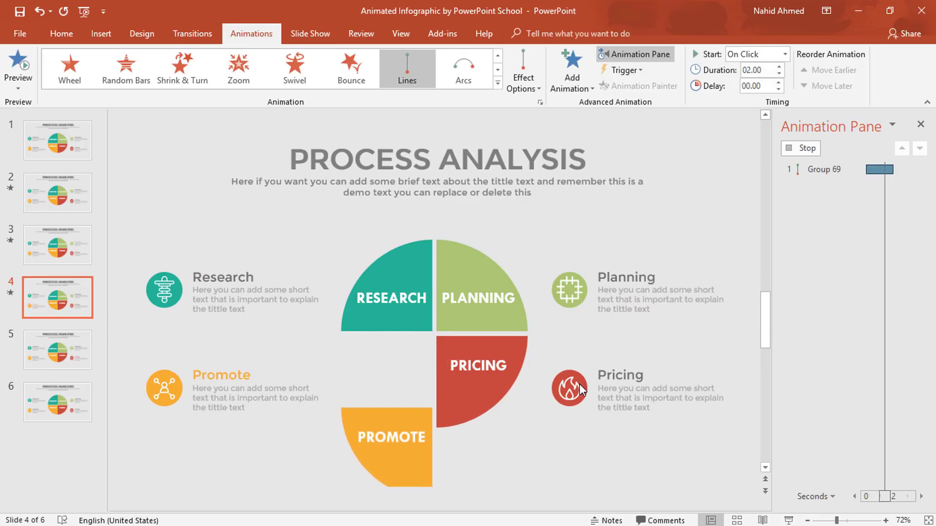
left_click_drag(391, 458, 359, 386)
scroll(427, 419, "up", 8)
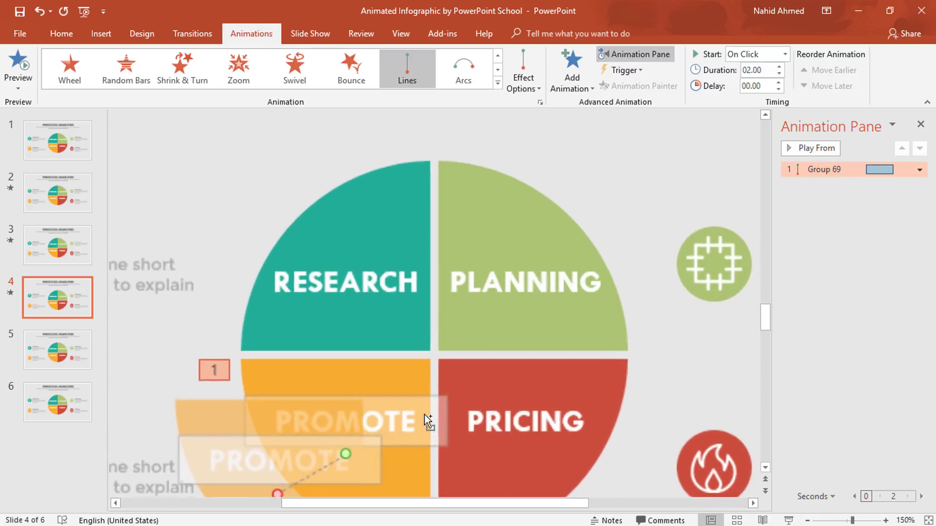
left_click_drag(280, 379, 320, 358)
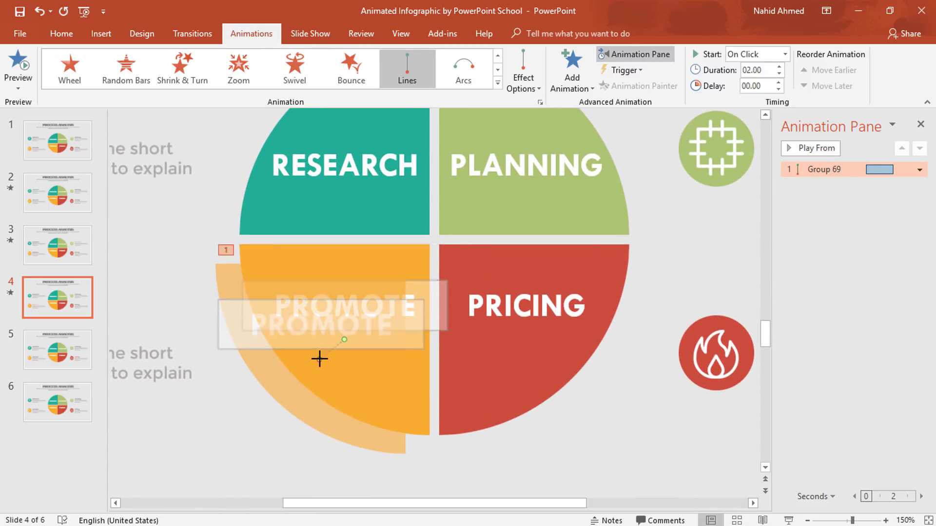
- Set the PROMOTE animation to After Previous, 00.50 duration, and 0.5 sec smooth end
left_click(780, 54)
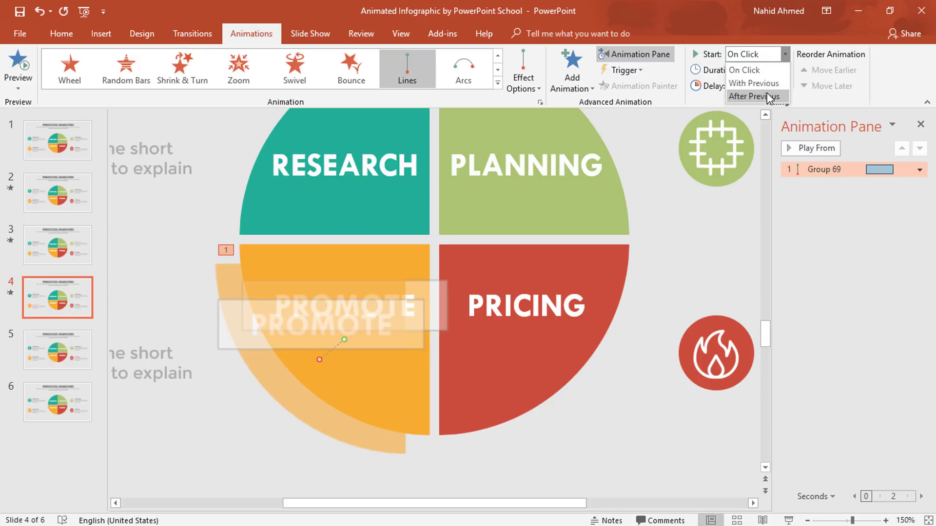
left_click(767, 95)
triple_click(779, 74)
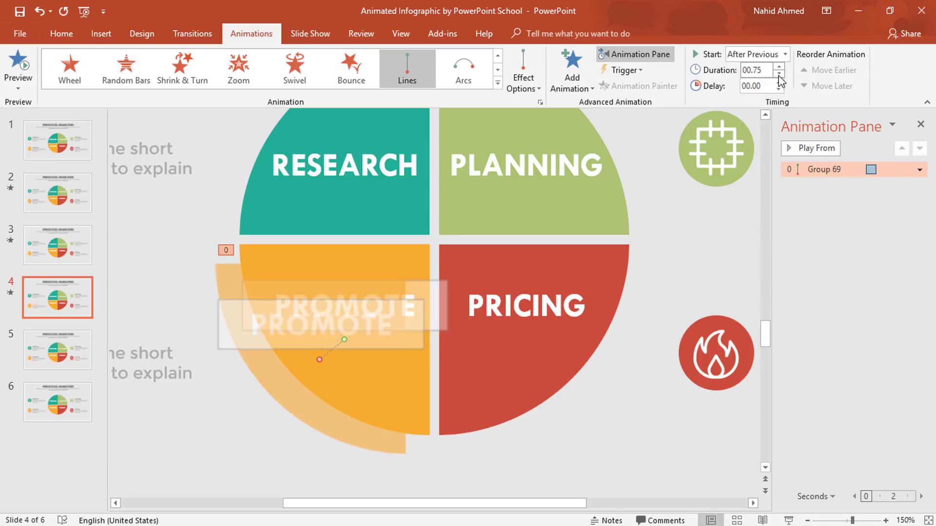
left_click(919, 170)
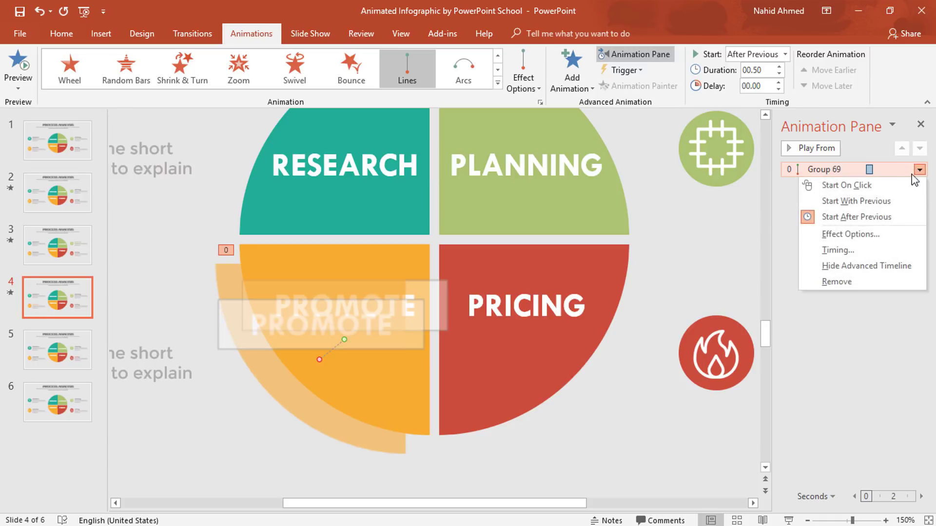
left_click(848, 235)
left_click_drag(425, 249, 445, 250)
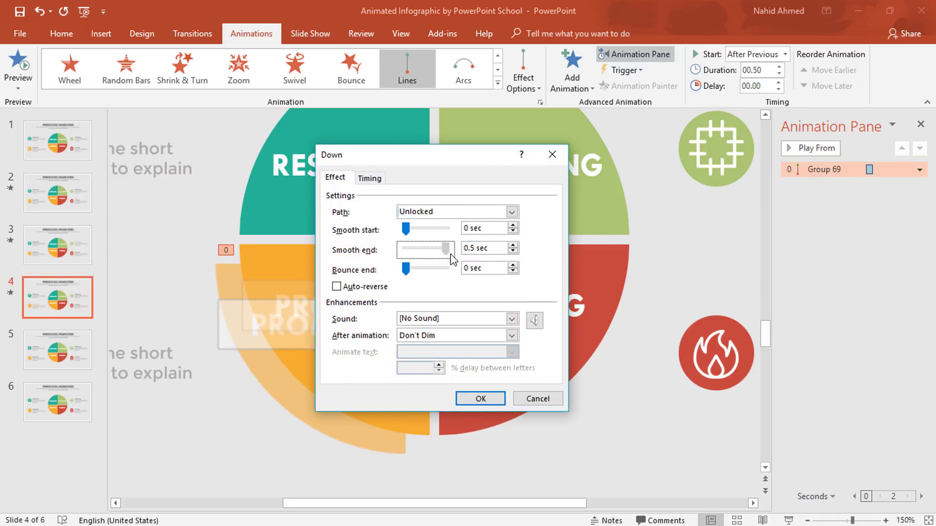
left_click(472, 403)
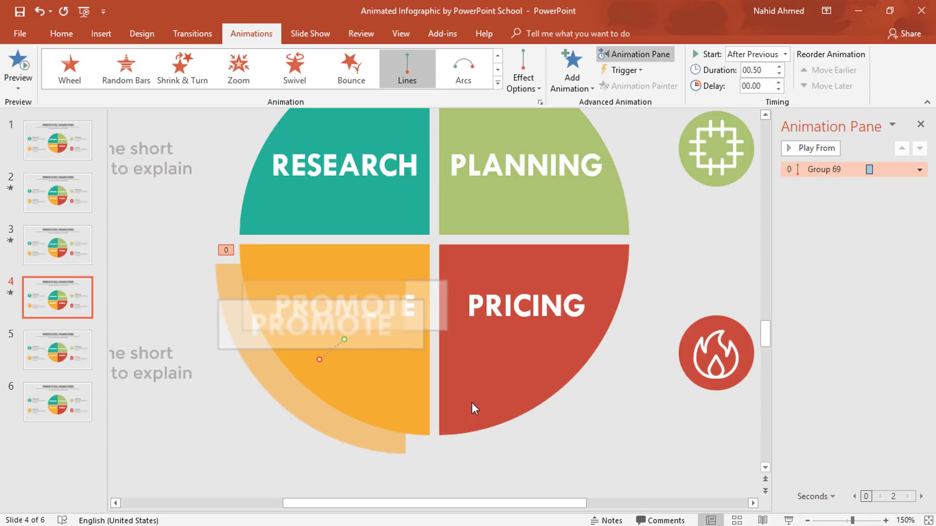
scroll(471, 402, "down", 8)
left_click(506, 434)
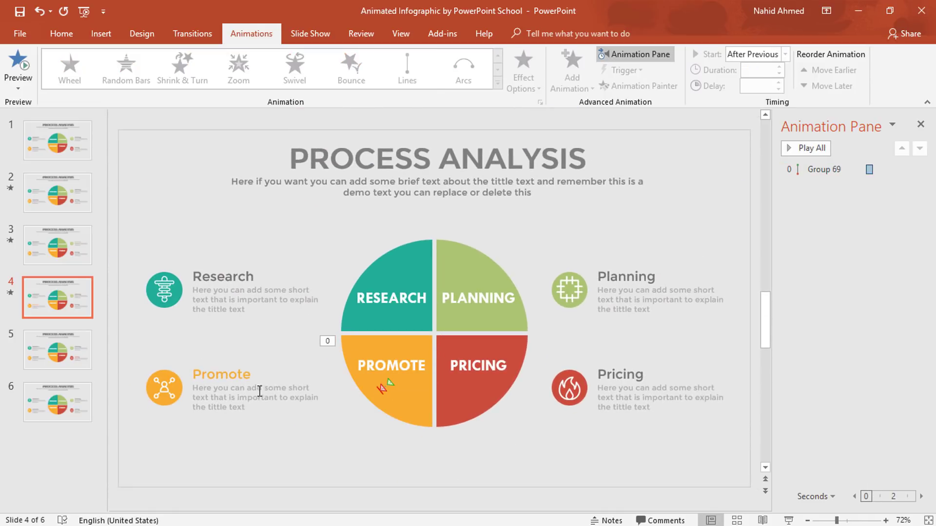
left_click(53, 344)
- Apply a Lines motion path to the PRICING quadrant and set its end point
left_click(507, 383)
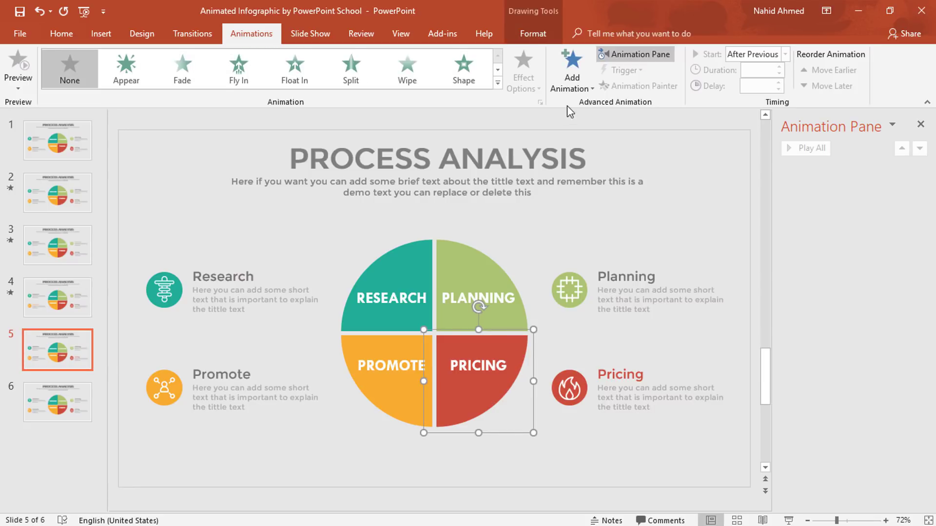
left_click(571, 80)
scroll(595, 240, "down", 3)
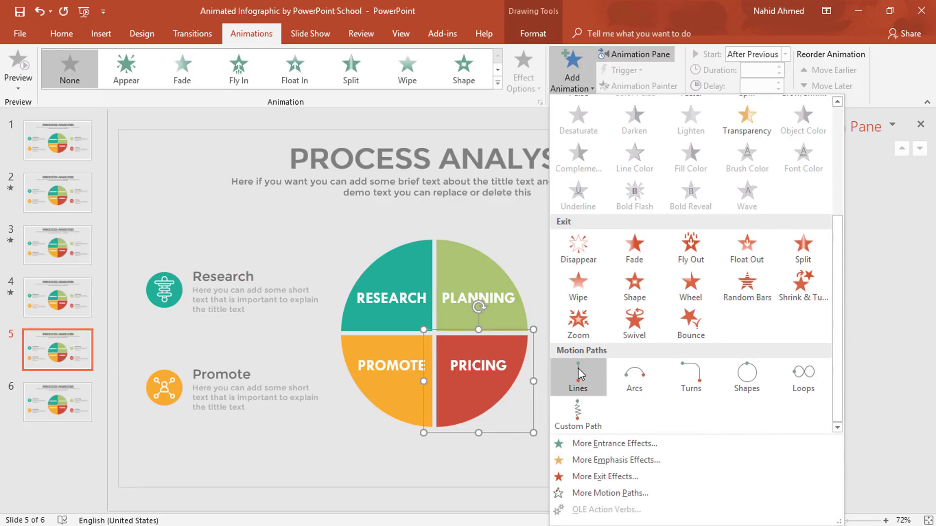
left_click(583, 383)
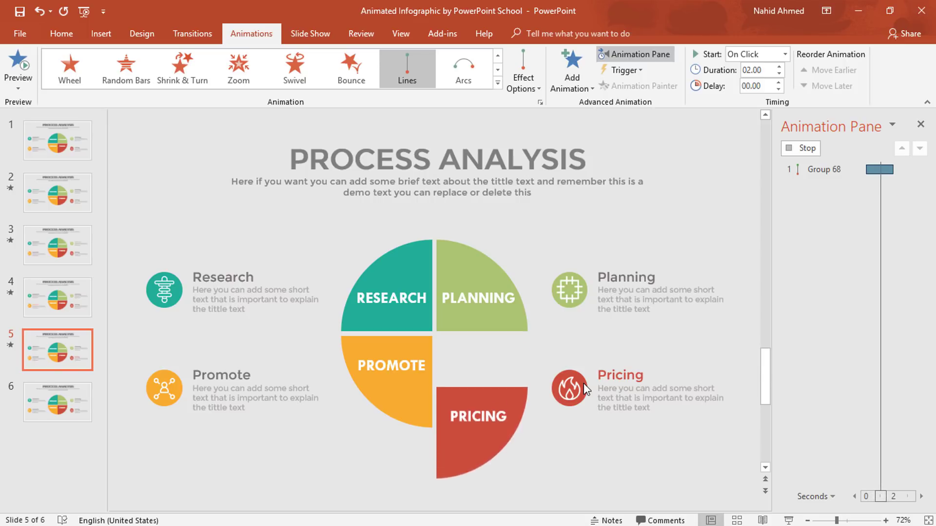
left_click_drag(518, 424, 515, 390)
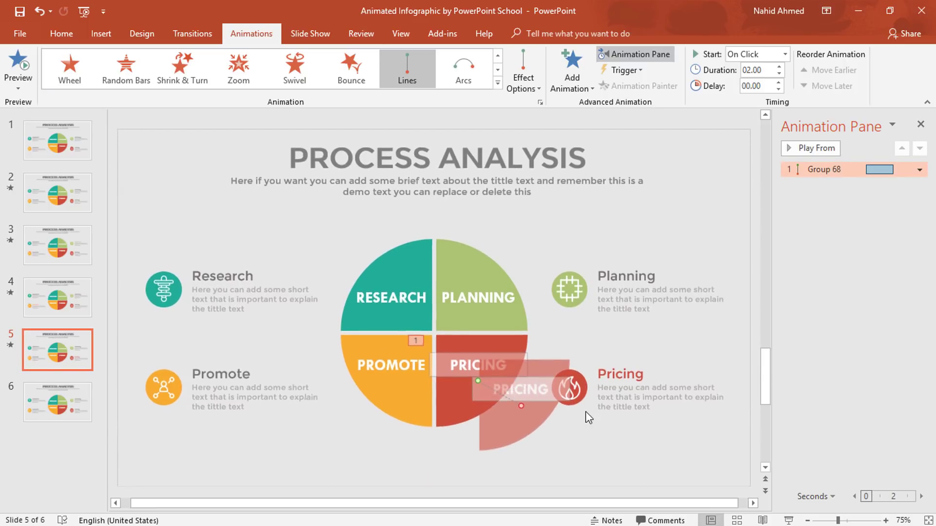
scroll(586, 411, "up", 13)
scroll(619, 403, "down", 3)
left_click_drag(674, 393, 580, 344)
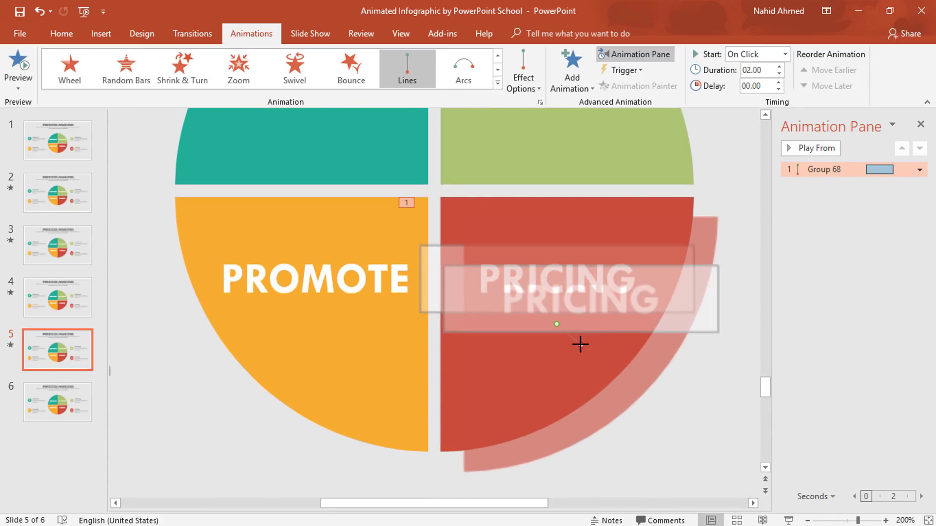
- Set the PRICING animation to After Previous with 00.50 duration, then open its Effect Options
left_click(784, 55)
left_click(753, 96)
left_click(779, 74)
left_click(779, 74)
left_click(779, 74)
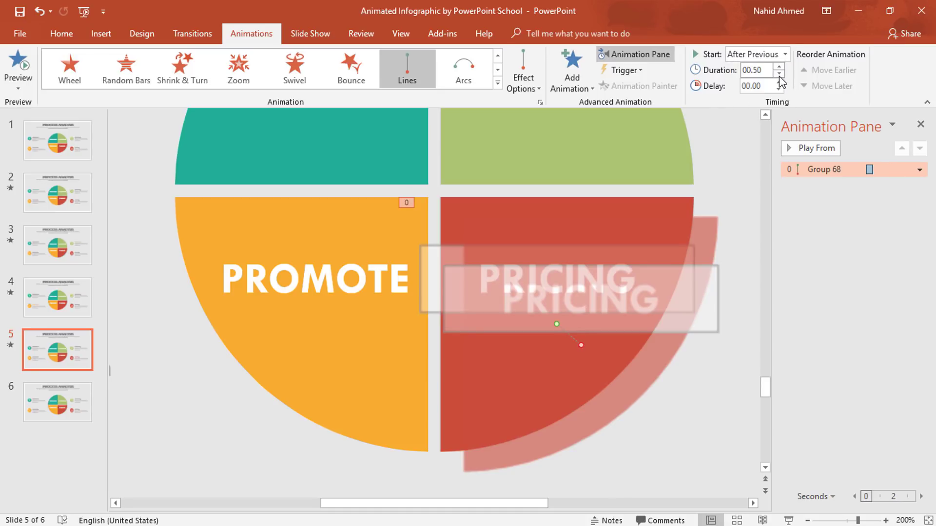
left_click(919, 170)
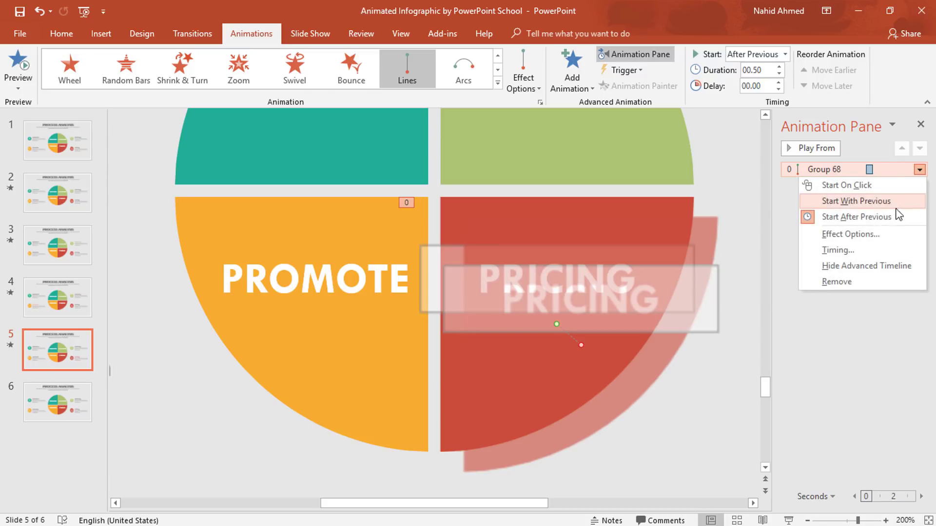
left_click(879, 234)
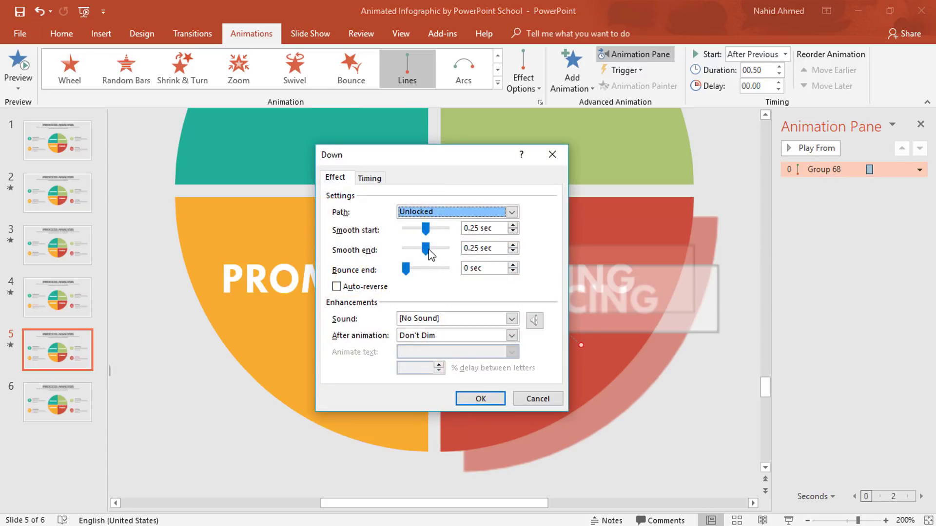